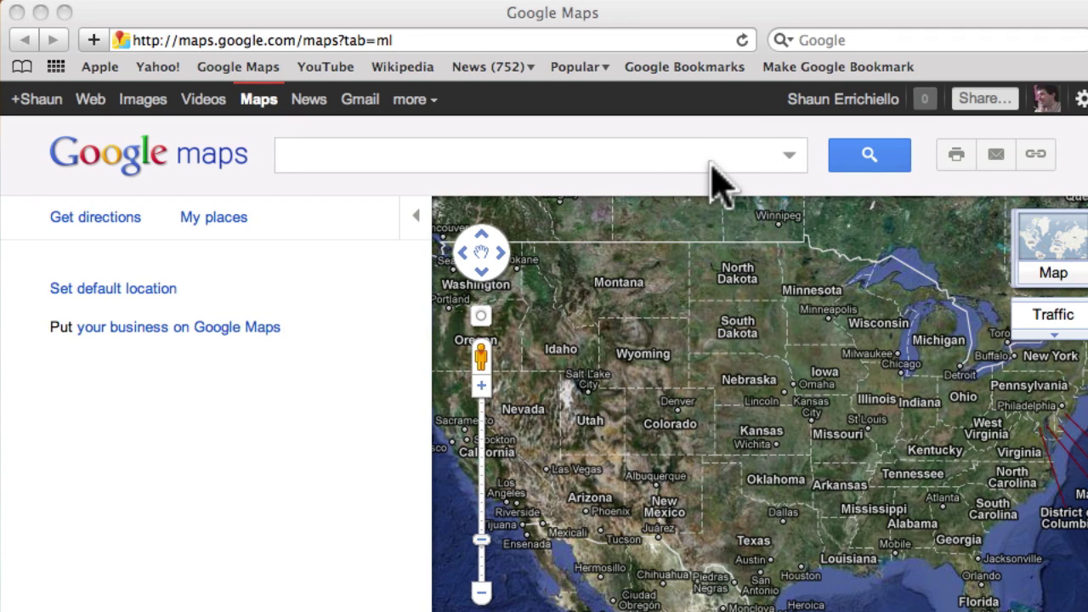
- Search Google Maps for 'Kaliningrad' to show the city with its details, photos and places
{"action": "left_click", "coordinate": [694, 172]}
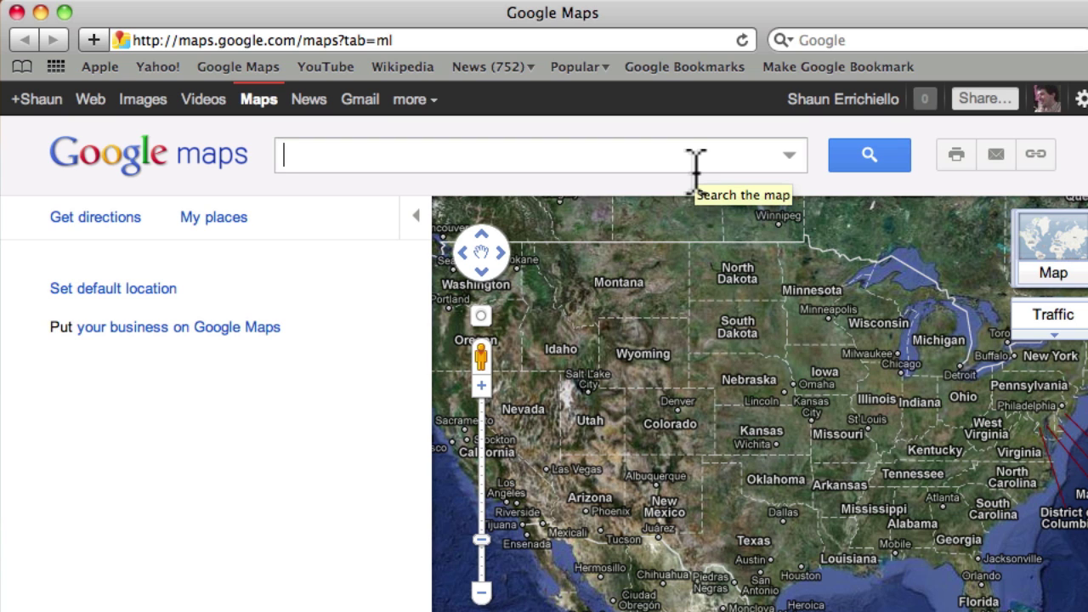
{"action": "type", "text": "Kalinin"}
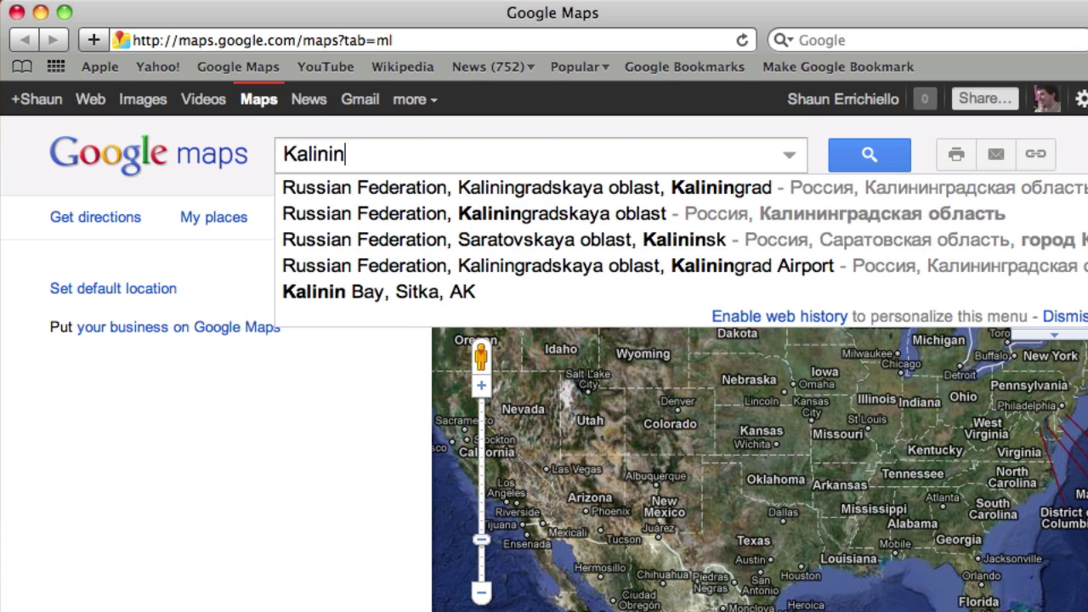
{"action": "type", "text": "grad"}
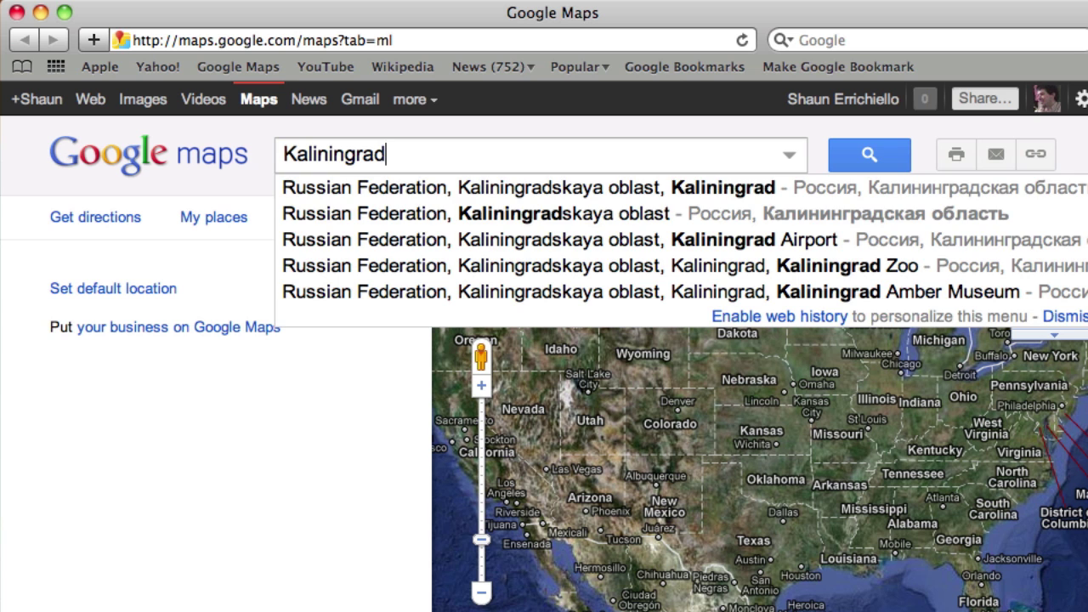
{"action": "key", "text": "Return"}
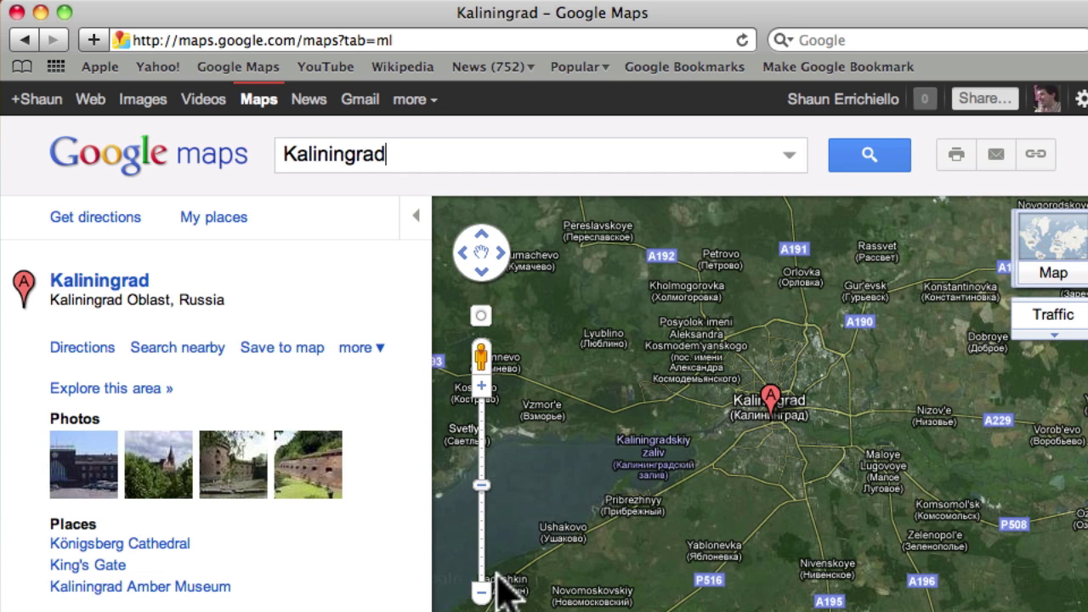
- Switch to the road map and zoom out until Kaliningrad appears within northern and central Europe
{"action": "left_click", "coordinate": [481, 592]}
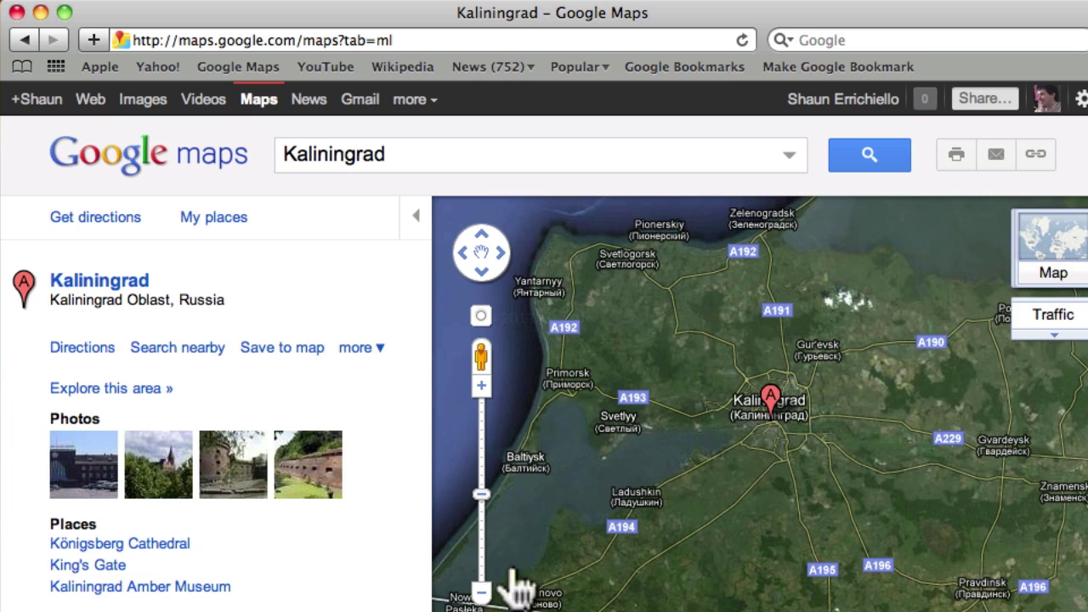
{"action": "left_click", "coordinate": [1045, 280]}
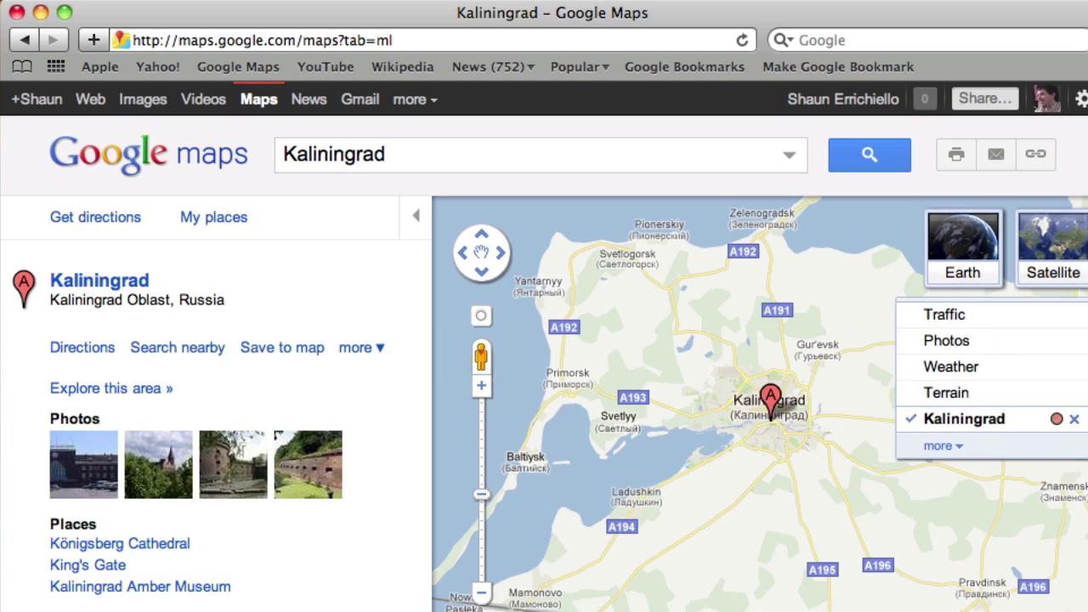
{"action": "left_click", "coordinate": [481, 593]}
{"action": "left_click", "coordinate": [482, 593]}
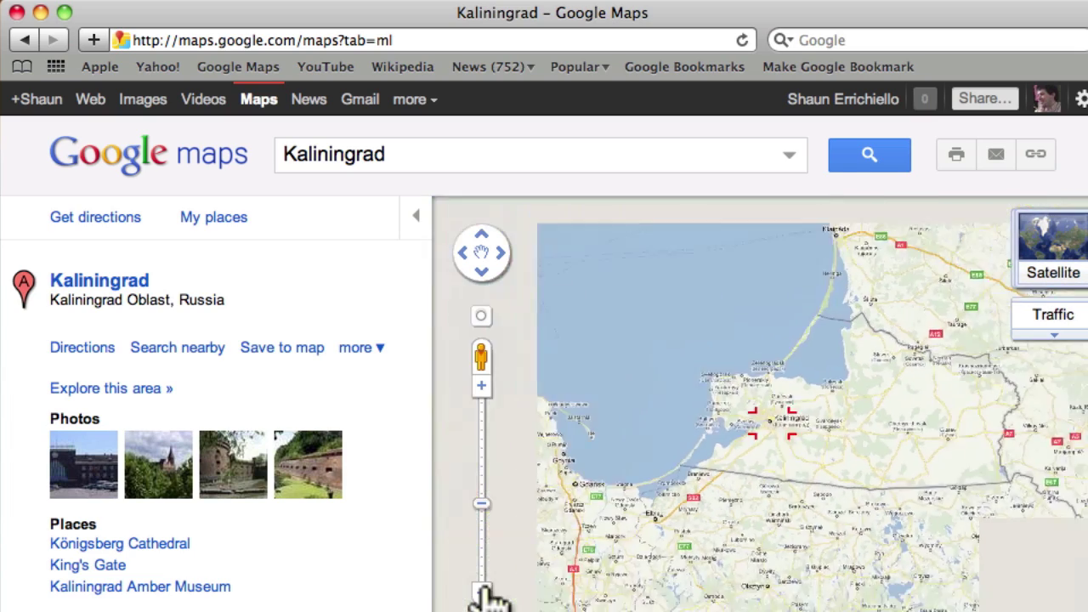
{"action": "left_click", "coordinate": [481, 593]}
{"action": "left_click", "coordinate": [482, 592]}
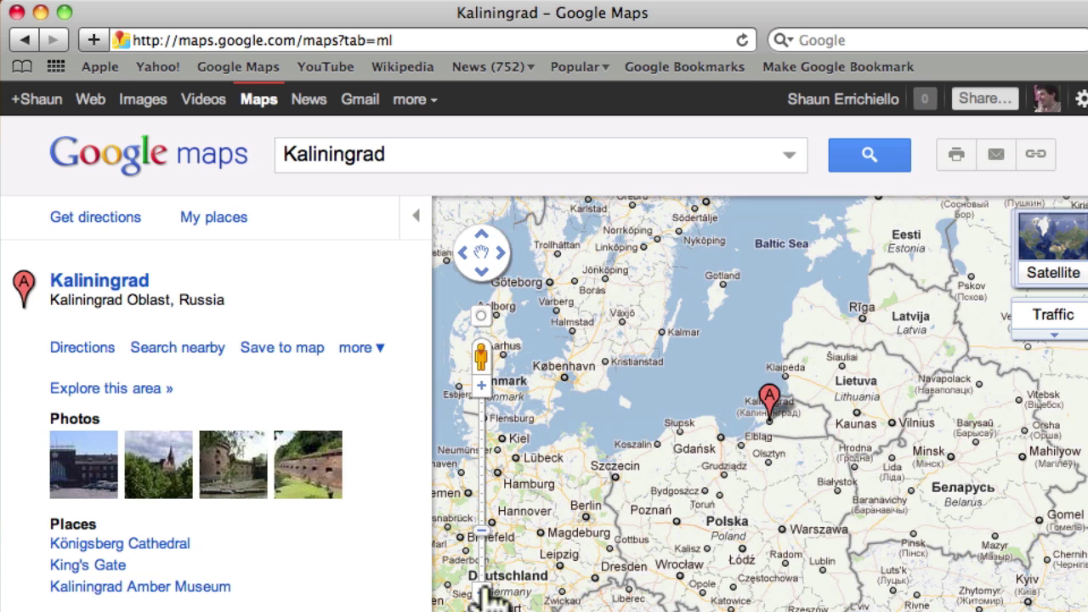
{"action": "left_click", "coordinate": [482, 593]}
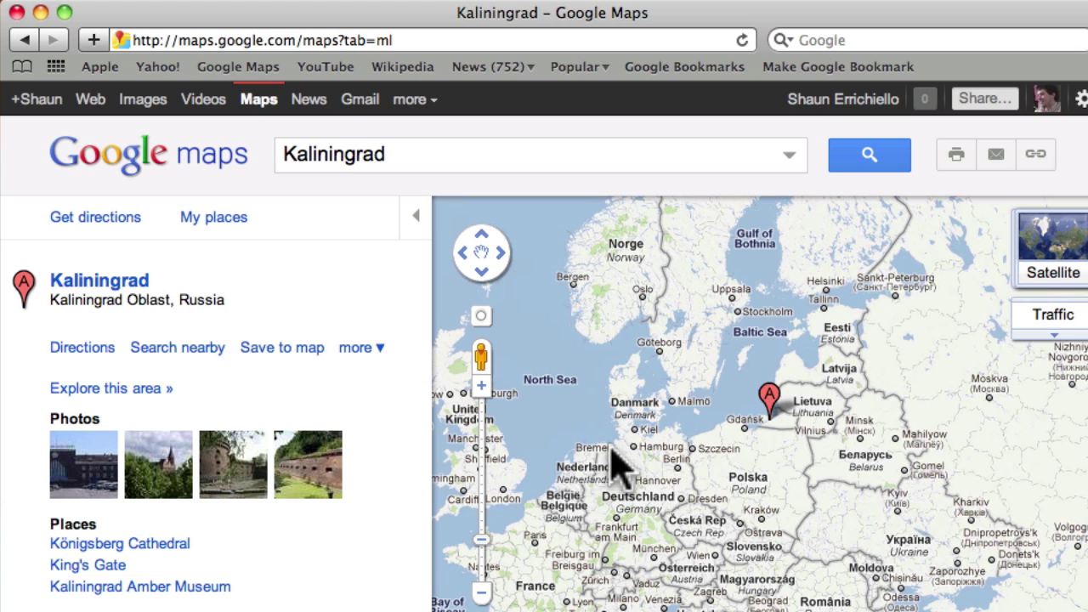
- Zoom the road map back in from Europe to Kaliningrad's city centre
{"action": "left_click", "coordinate": [478, 388]}
{"action": "left_click", "coordinate": [478, 388]}
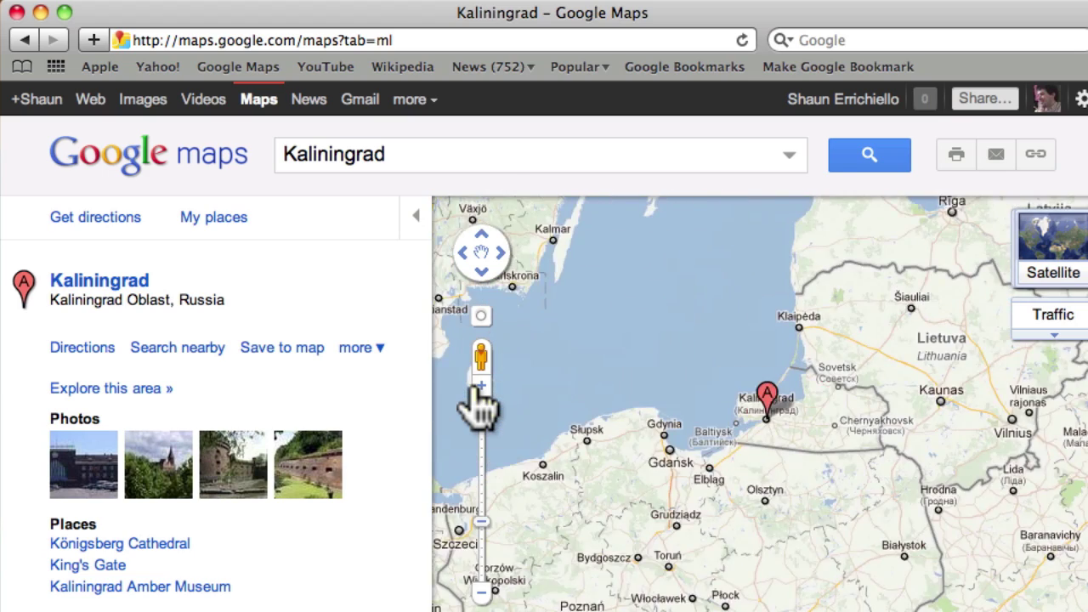
{"action": "left_click", "coordinate": [479, 387]}
{"action": "left_click", "coordinate": [479, 388]}
{"action": "left_click", "coordinate": [479, 387]}
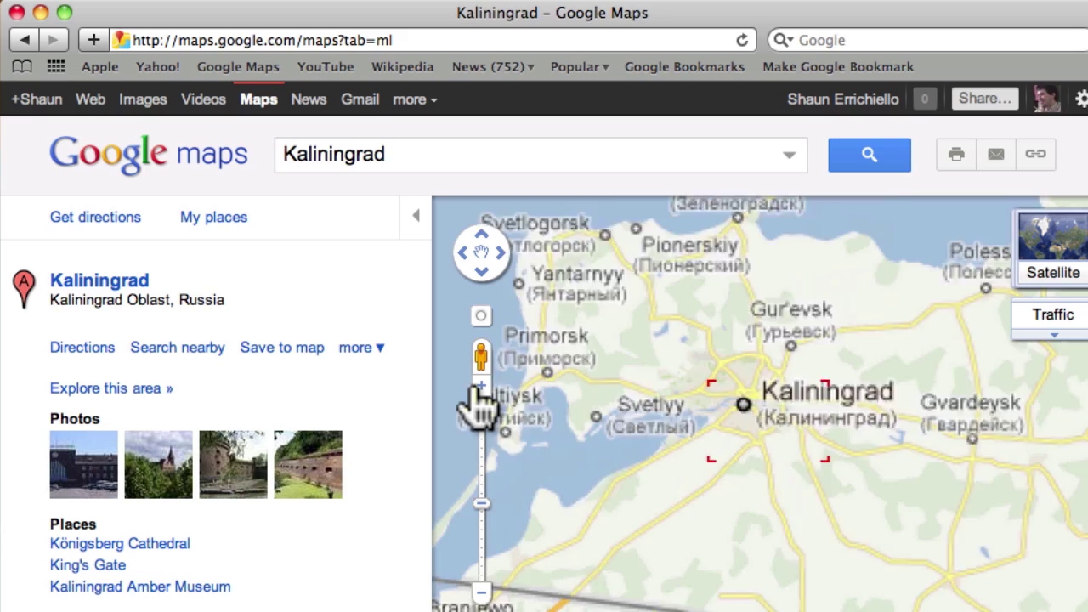
{"action": "left_click", "coordinate": [479, 388]}
{"action": "left_click", "coordinate": [479, 387]}
{"action": "left_click", "coordinate": [479, 387]}
{"action": "left_click", "coordinate": [479, 387]}
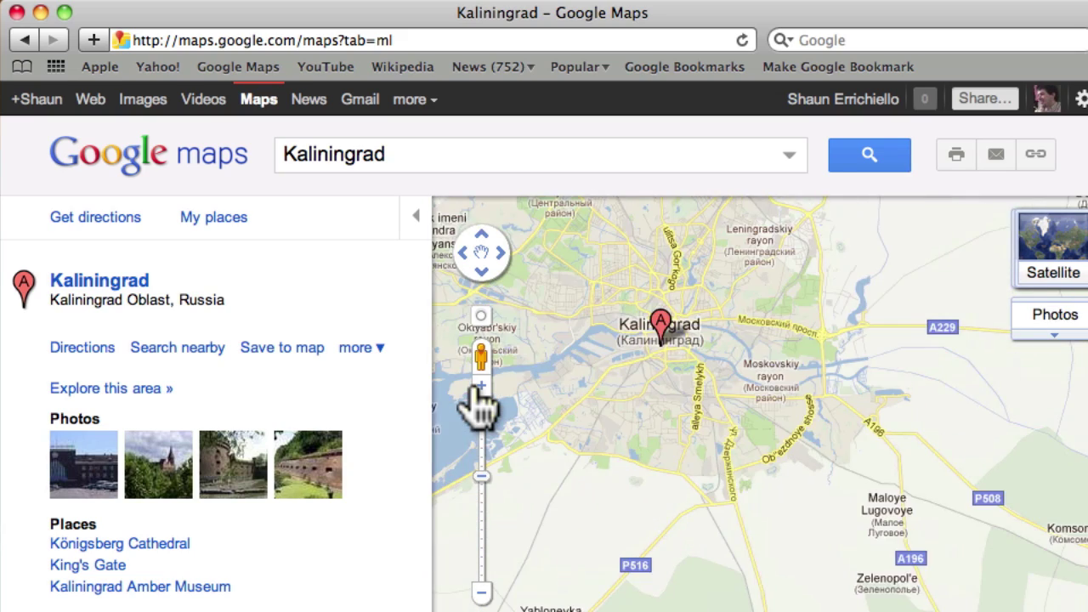
{"action": "left_click", "coordinate": [479, 387]}
{"action": "left_click", "coordinate": [479, 387]}
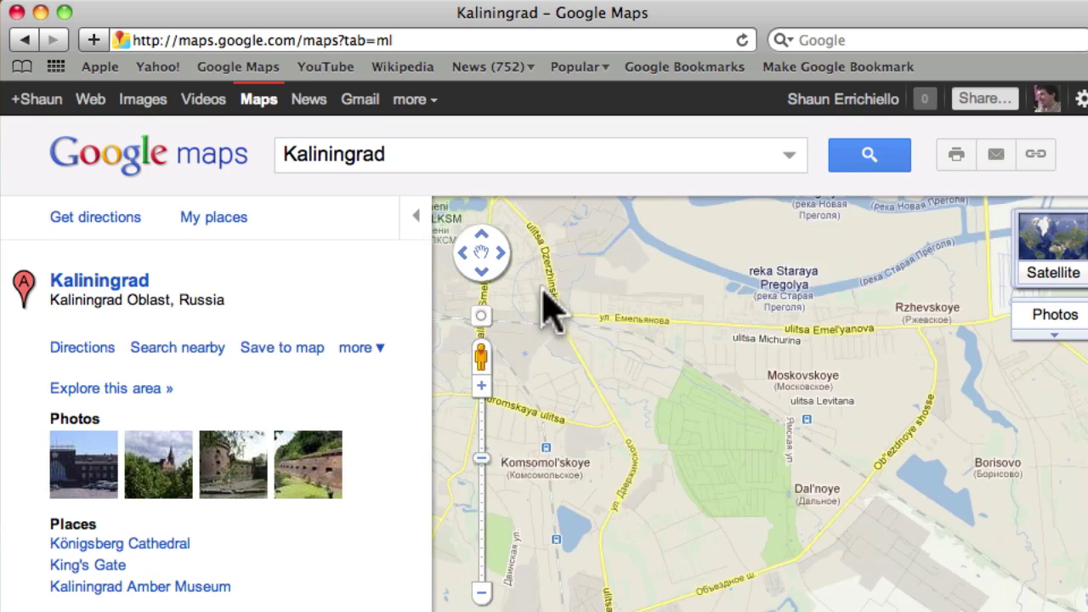
- Pan and zoom to centre the Pregolya river island at street level
{"action": "left_click_drag", "start_coordinate": [578, 298], "coordinate": [893, 539]}
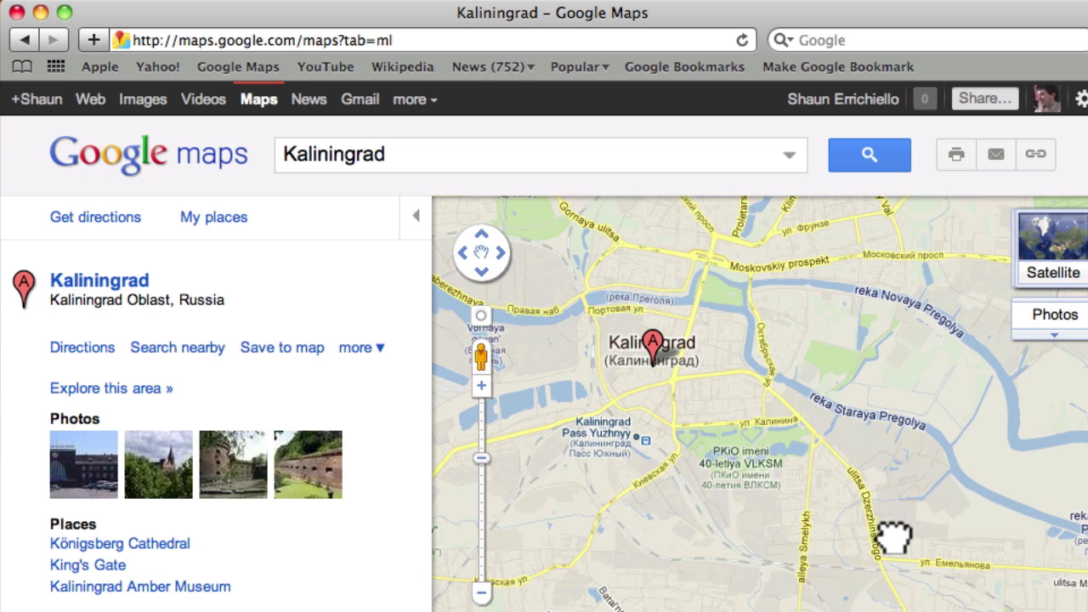
{"action": "left_click_drag", "start_coordinate": [717, 396], "coordinate": [712, 472]}
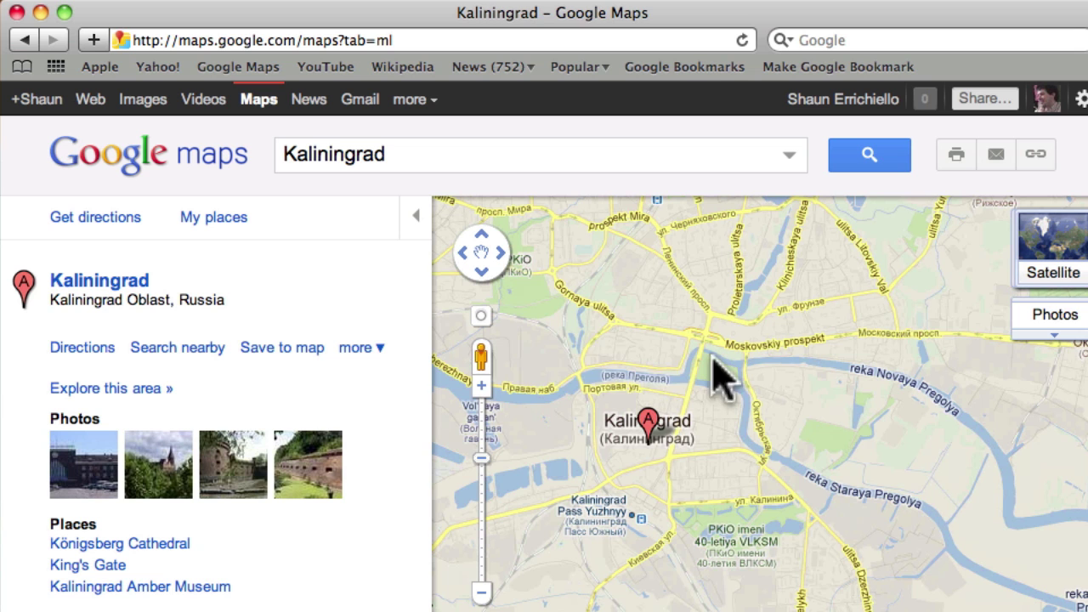
{"action": "left_click", "coordinate": [482, 386]}
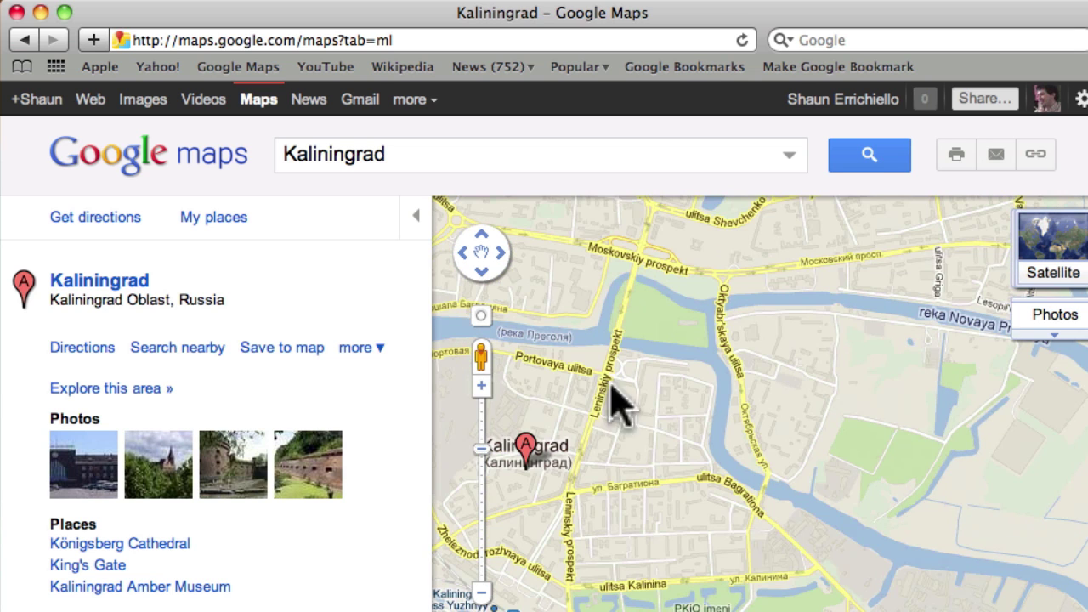
{"action": "left_click_drag", "start_coordinate": [618, 404], "coordinate": [668, 460]}
{"action": "left_click", "coordinate": [482, 386]}
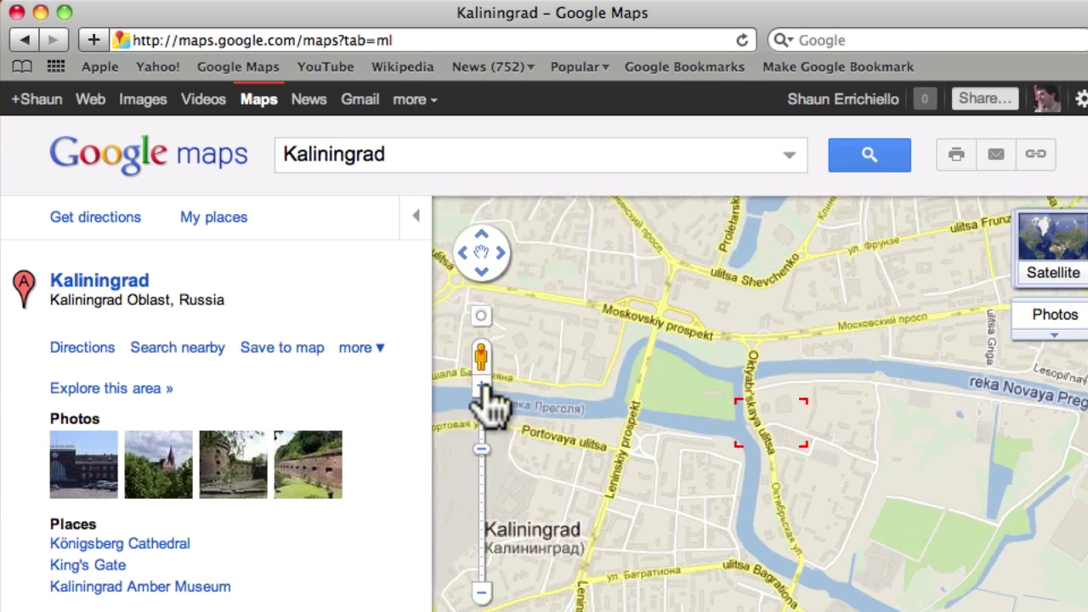
- Switch the map to satellite imagery after briefly trying the Earth view
{"action": "mouse_move", "coordinate": [1044, 310]}
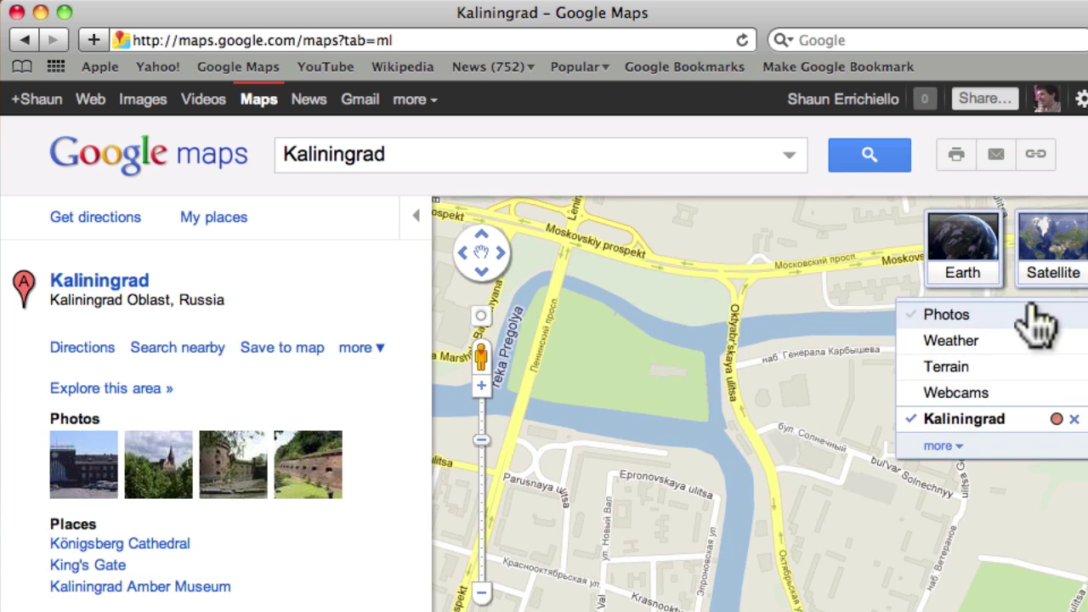
{"action": "left_click", "coordinate": [970, 272]}
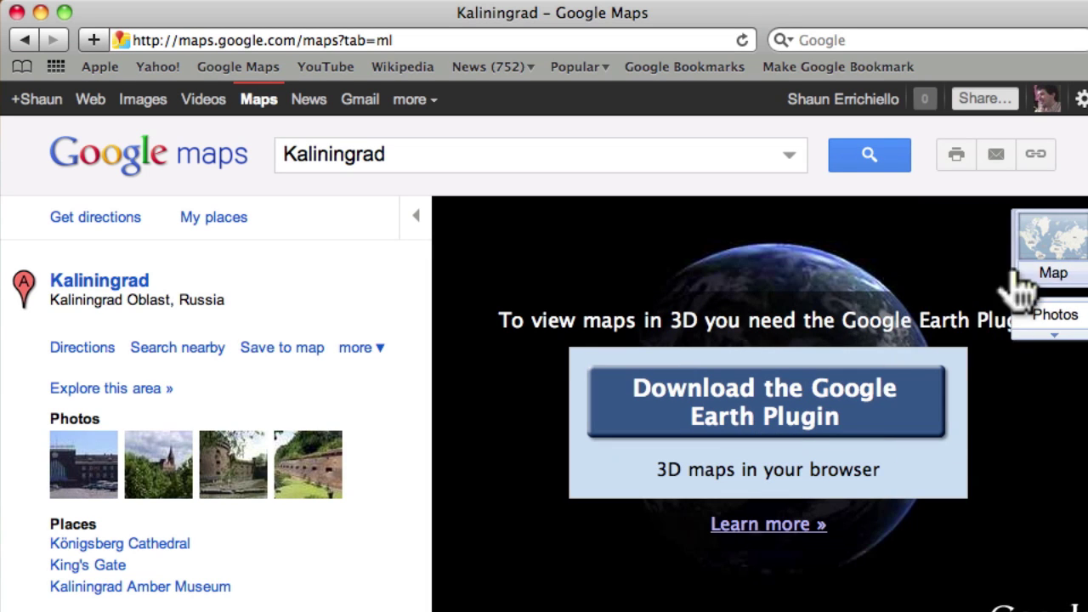
{"action": "mouse_move", "coordinate": [1039, 272]}
{"action": "left_click", "coordinate": [961, 272]}
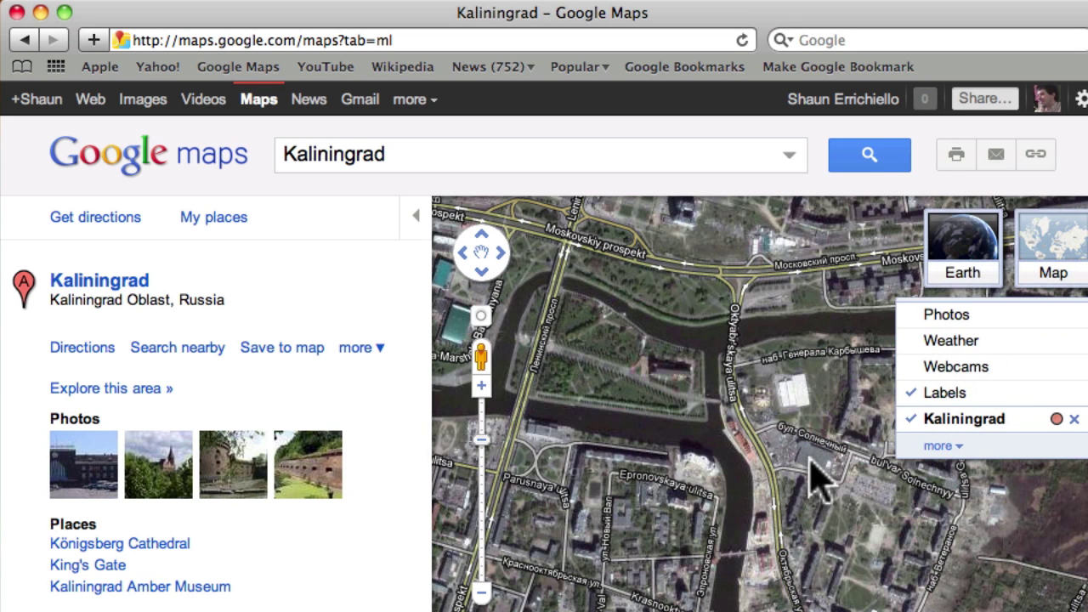
- Pan and zoom the satellite view to frame the island and all its bridges
{"action": "left_click_drag", "start_coordinate": [627, 352], "coordinate": [753, 384]}
{"action": "left_click", "coordinate": [481, 387]}
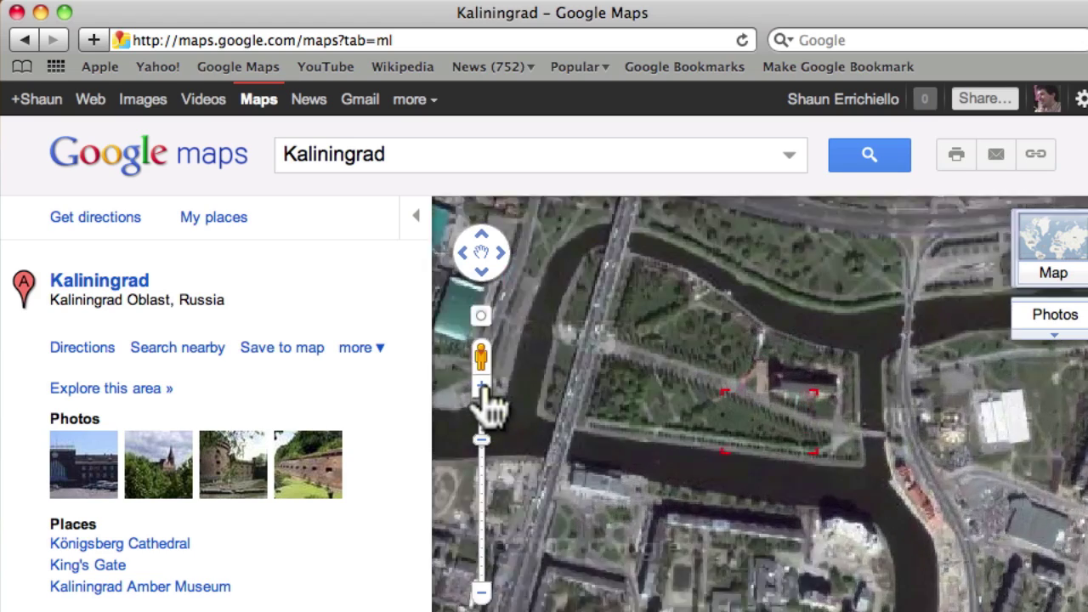
{"action": "left_click_drag", "start_coordinate": [716, 376], "coordinate": [705, 328]}
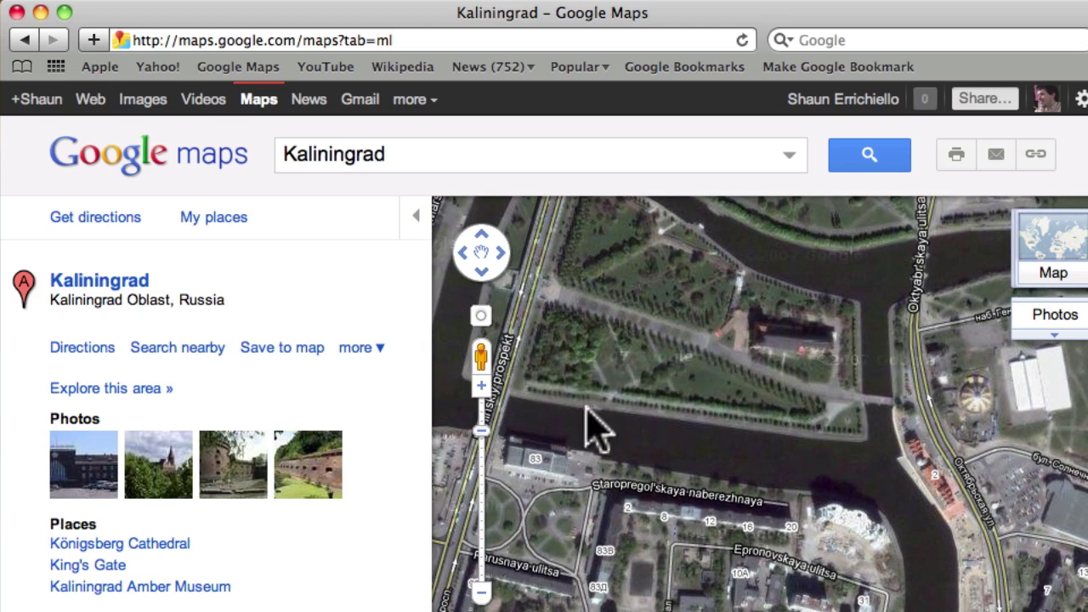
{"action": "left_click", "coordinate": [481, 593]}
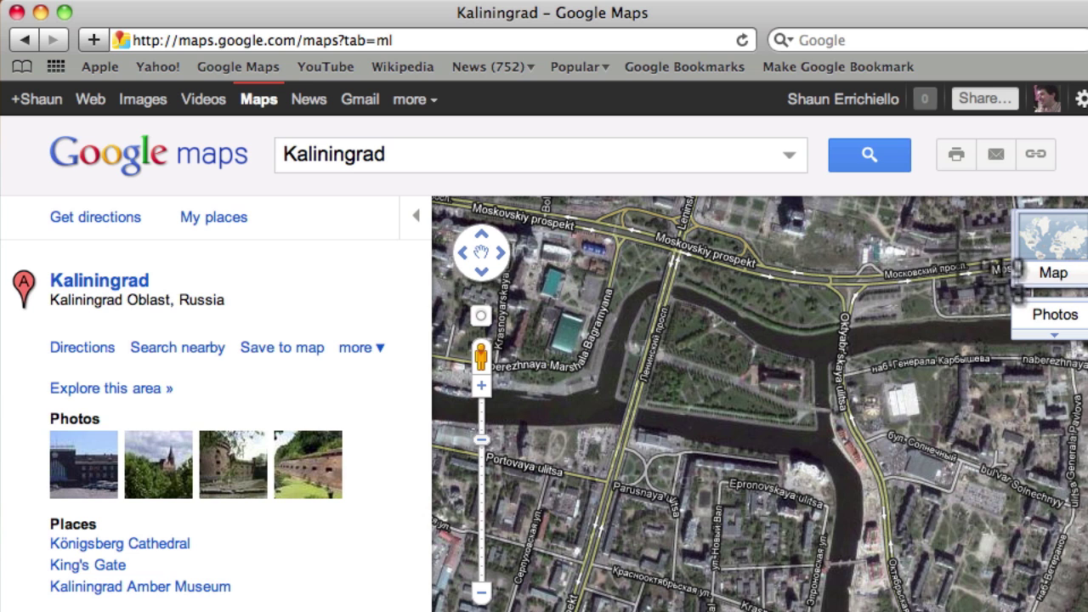
- Select the river-island area of the map, then minimize the browser to reveal the drawing window
{"action": "left_click_drag", "start_coordinate": [959, 248], "coordinate": [554, 587]}
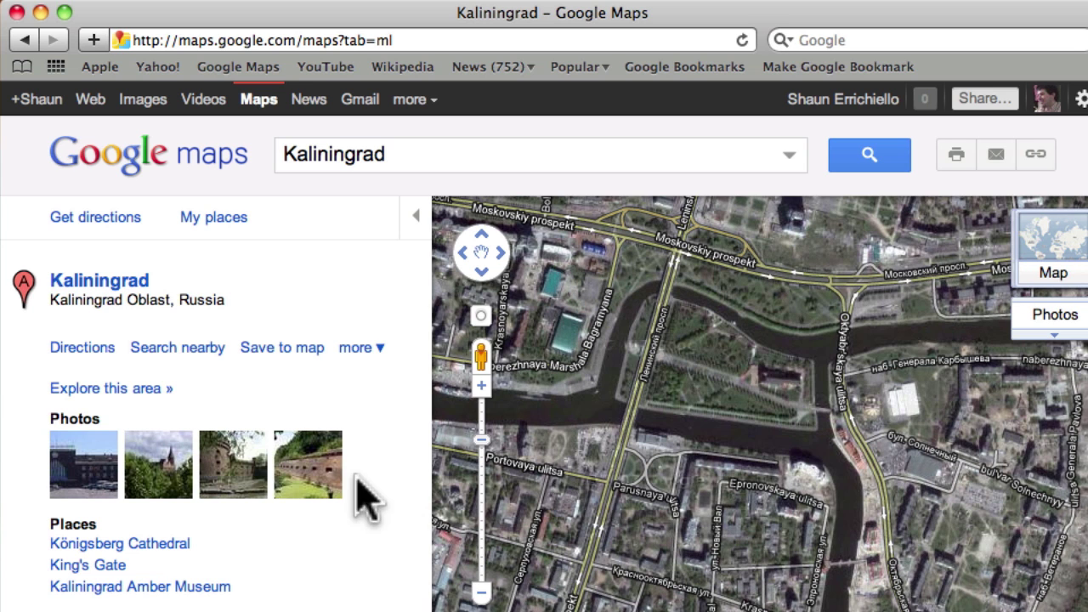
{"action": "left_click", "coordinate": [40, 13]}
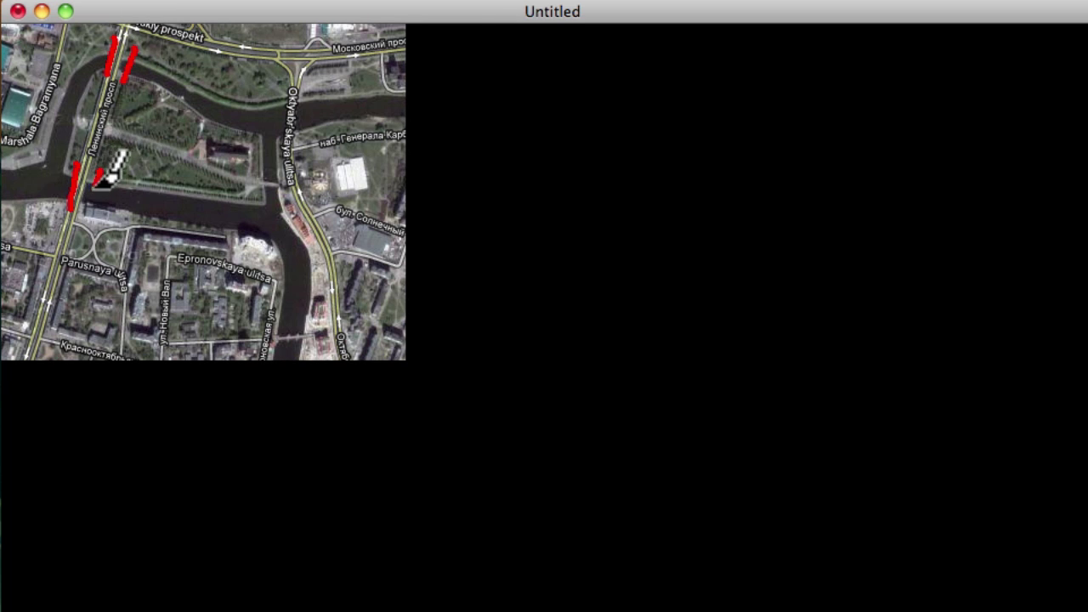
- Draw red strokes over four bridges: lower-left, right-hand road, middle east and southern channel
{"action": "left_click_drag", "start_coordinate": [93, 185], "coordinate": [87, 211]}
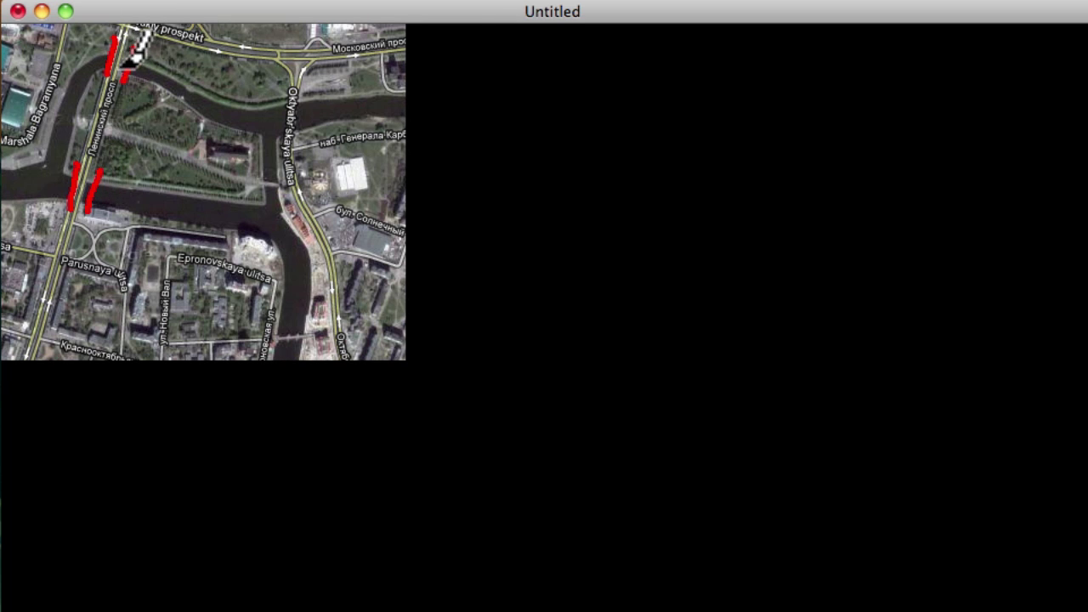
{"action": "left_click_drag", "start_coordinate": [295, 75], "coordinate": [299, 136]}
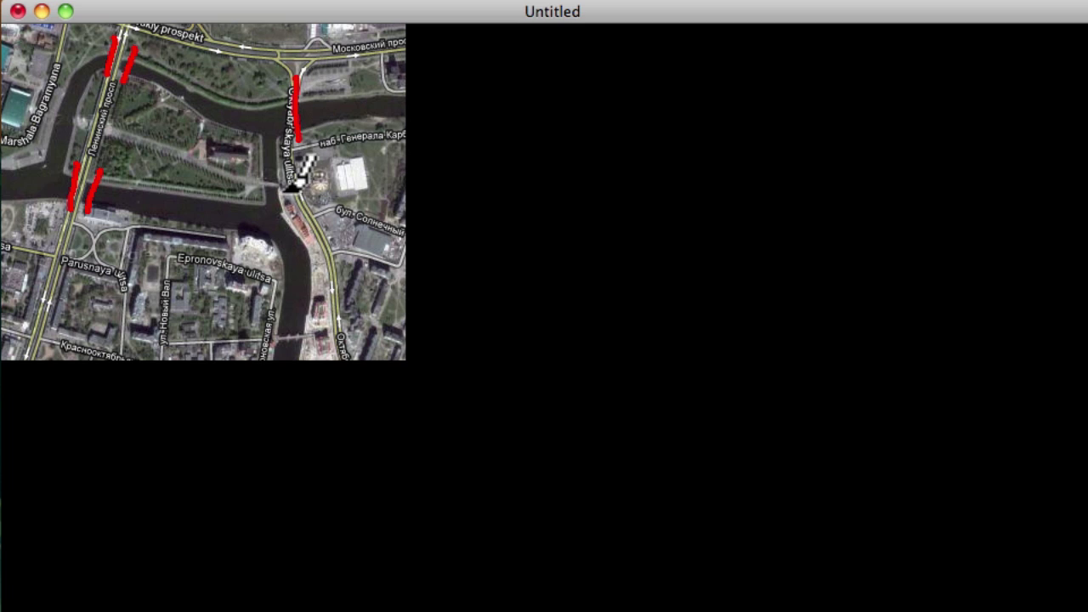
{"action": "left_click_drag", "start_coordinate": [293, 186], "coordinate": [244, 174]}
{"action": "left_click_drag", "start_coordinate": [320, 334], "coordinate": [257, 333]}
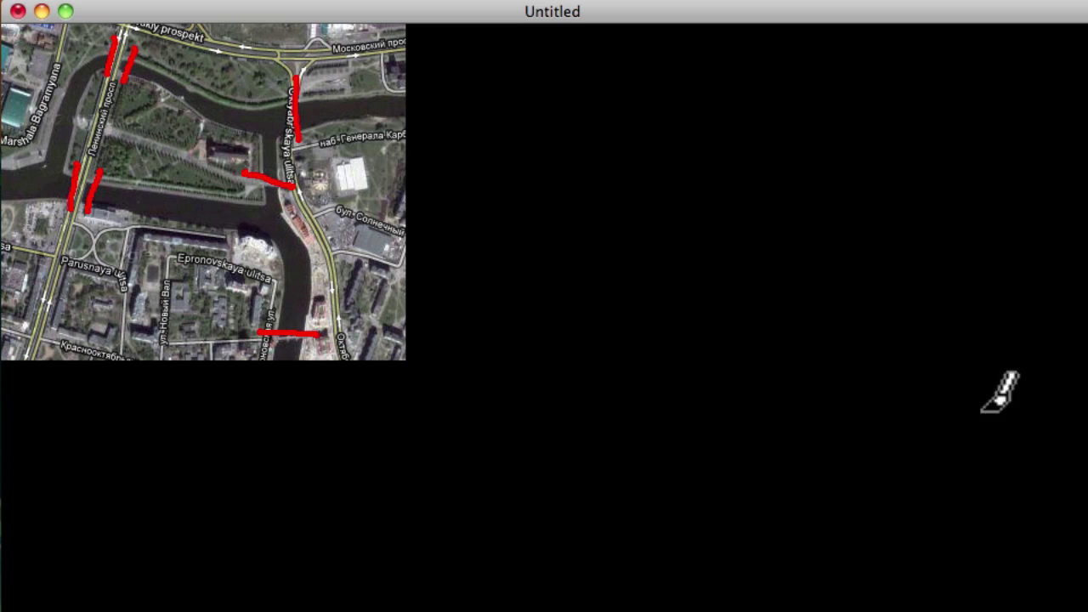
- Trace the right and upper river banks in green and paint the river channels blue
{"action": "mouse_move", "coordinate": [411, 124]}
{"action": "left_mouse_down"}
{"action": "mouse_move", "coordinate": [321, 129]}
{"action": "mouse_move", "coordinate": [283, 176]}
{"action": "mouse_move", "coordinate": [311, 236]}
{"action": "mouse_move", "coordinate": [297, 339]}
{"action": "mouse_move", "coordinate": [277, 349]}
{"action": "mouse_move", "coordinate": [272, 242]}
{"action": "mouse_move", "coordinate": [187, 212]}
{"action": "mouse_move", "coordinate": [4, 202]}
{"action": "left_mouse_up"}
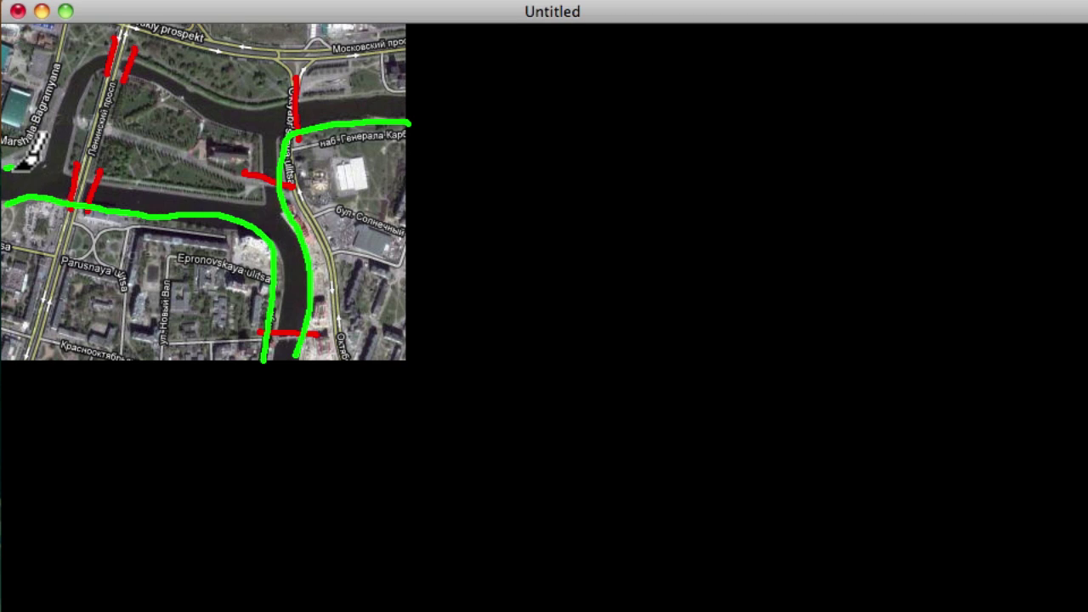
{"action": "mouse_move", "coordinate": [10, 167]}
{"action": "left_mouse_down"}
{"action": "mouse_move", "coordinate": [72, 75]}
{"action": "mouse_move", "coordinate": [128, 53]}
{"action": "mouse_move", "coordinate": [282, 102]}
{"action": "mouse_move", "coordinate": [389, 97]}
{"action": "left_mouse_up"}
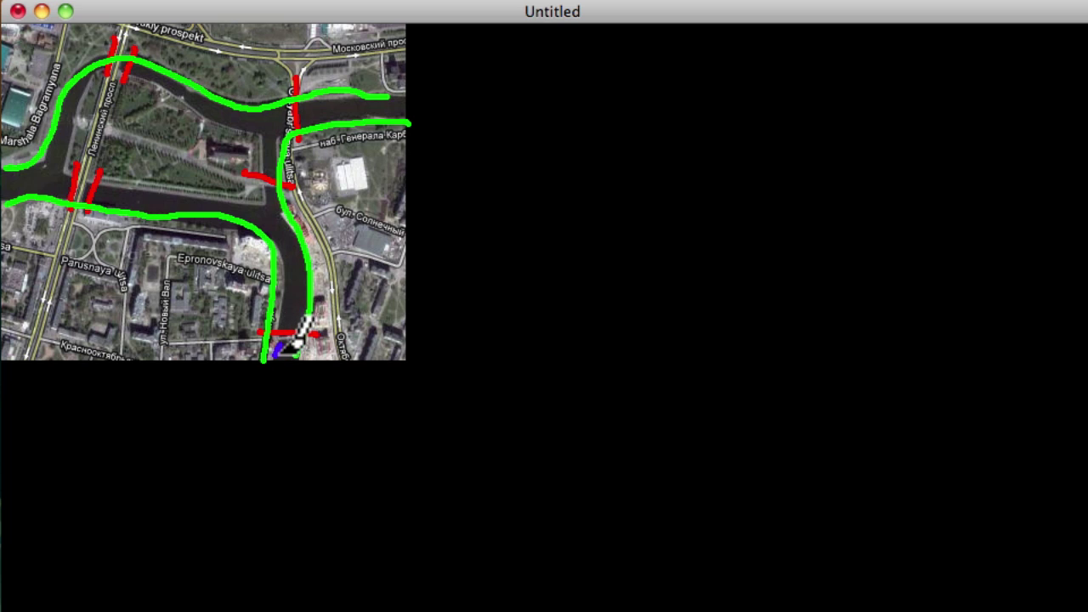
{"action": "mouse_move", "coordinate": [284, 351]}
{"action": "left_mouse_down"}
{"action": "mouse_move", "coordinate": [293, 339]}
{"action": "mouse_move", "coordinate": [277, 194]}
{"action": "mouse_move", "coordinate": [280, 209]}
{"action": "mouse_move", "coordinate": [153, 202]}
{"action": "mouse_move", "coordinate": [22, 181]}
{"action": "mouse_move", "coordinate": [53, 153]}
{"action": "left_mouse_up"}
{"action": "mouse_move", "coordinate": [75, 99]}
{"action": "left_mouse_down"}
{"action": "mouse_move", "coordinate": [180, 83]}
{"action": "mouse_move", "coordinate": [256, 116]}
{"action": "left_mouse_up"}
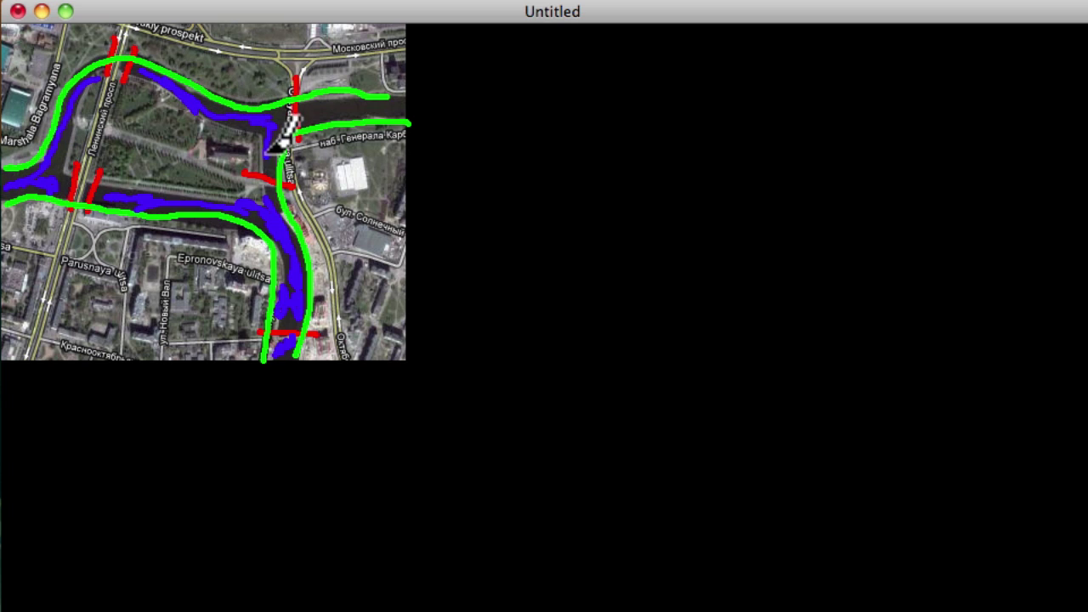
{"action": "mouse_move", "coordinate": [269, 152]}
{"action": "left_mouse_down"}
{"action": "mouse_move", "coordinate": [288, 106]}
{"action": "mouse_move", "coordinate": [390, 103]}
{"action": "left_mouse_up"}
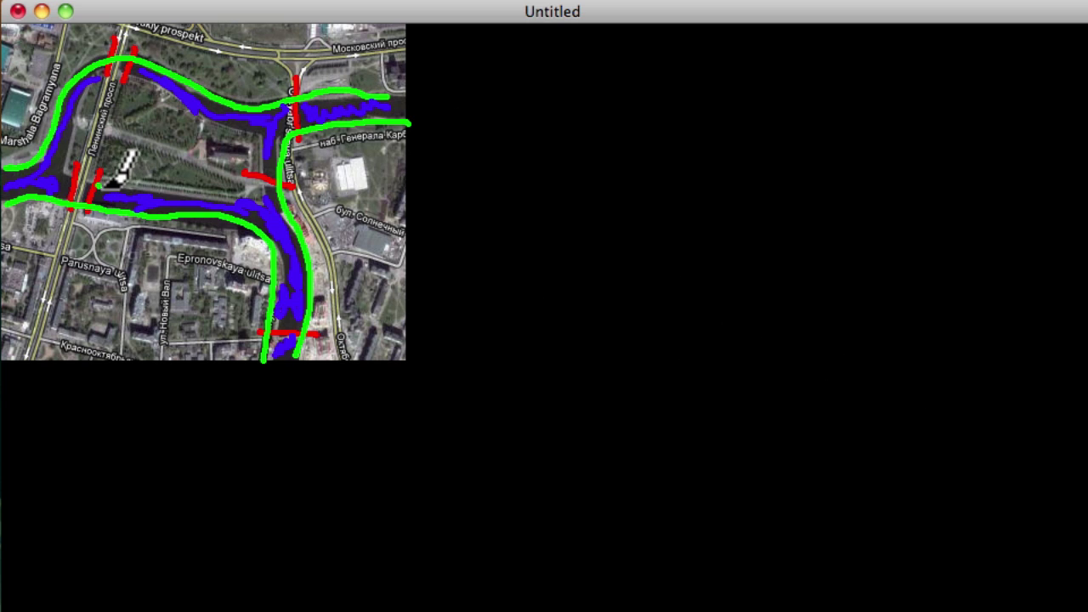
- Add a green bank along the inner channel and redraw the red bridge bars thicker, including the left channel
{"action": "mouse_move", "coordinate": [100, 185]}
{"action": "left_mouse_down"}
{"action": "mouse_move", "coordinate": [240, 201]}
{"action": "mouse_move", "coordinate": [269, 121]}
{"action": "mouse_move", "coordinate": [165, 85]}
{"action": "mouse_move", "coordinate": [99, 87]}
{"action": "mouse_move", "coordinate": [70, 111]}
{"action": "mouse_move", "coordinate": [64, 178]}
{"action": "left_mouse_up"}
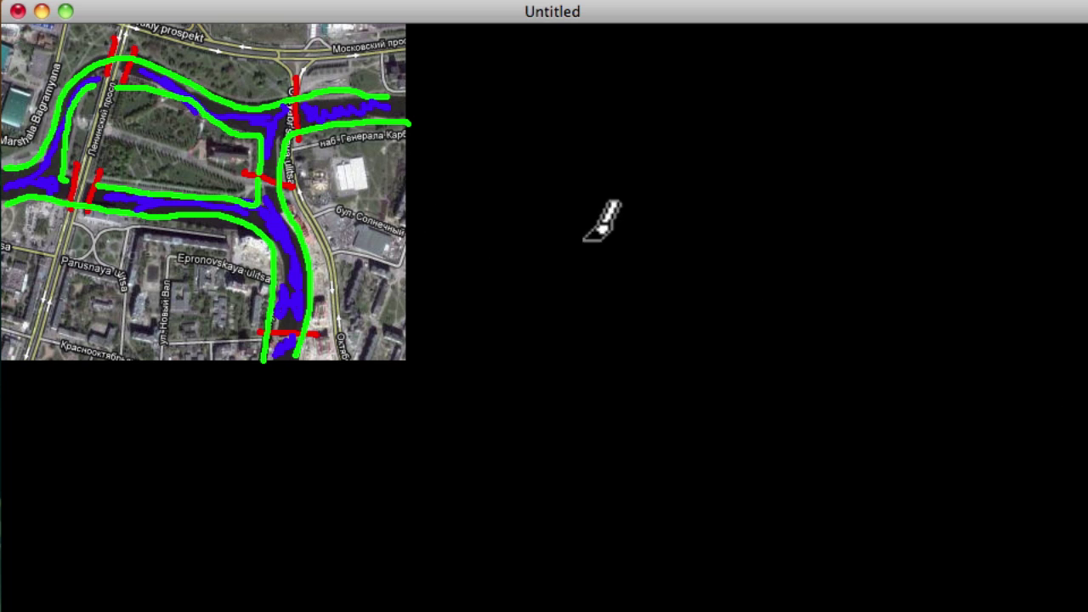
{"action": "mouse_move", "coordinate": [255, 180]}
{"action": "left_mouse_down"}
{"action": "mouse_move", "coordinate": [289, 186]}
{"action": "mouse_move", "coordinate": [289, 95]}
{"action": "mouse_move", "coordinate": [300, 135]}
{"action": "left_mouse_up"}
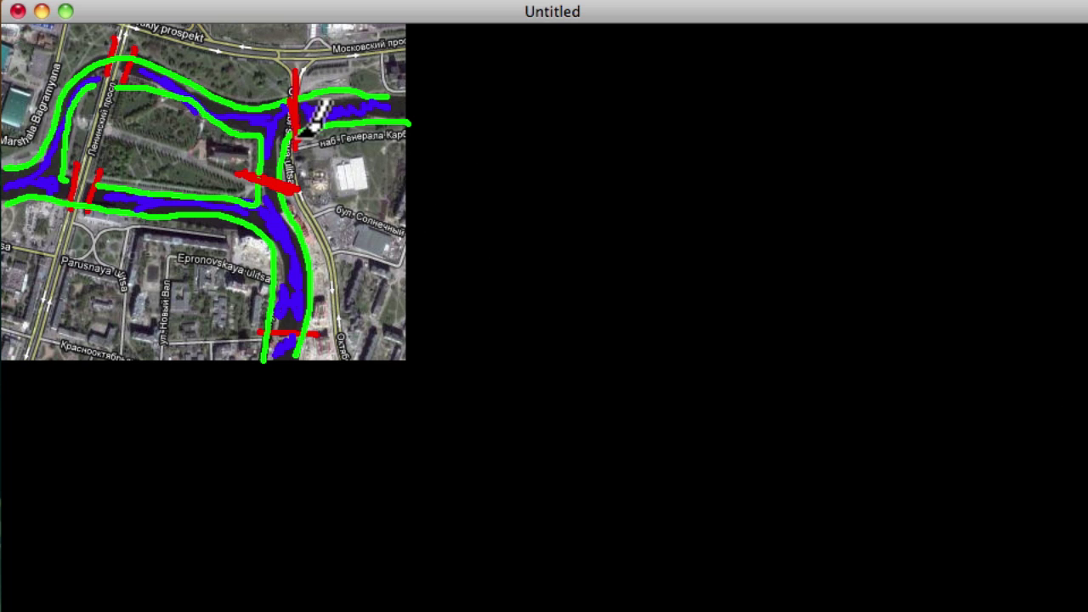
{"action": "mouse_move", "coordinate": [145, 42]}
{"action": "left_mouse_down"}
{"action": "mouse_move", "coordinate": [122, 85]}
{"action": "mouse_move", "coordinate": [101, 83]}
{"action": "left_mouse_up"}
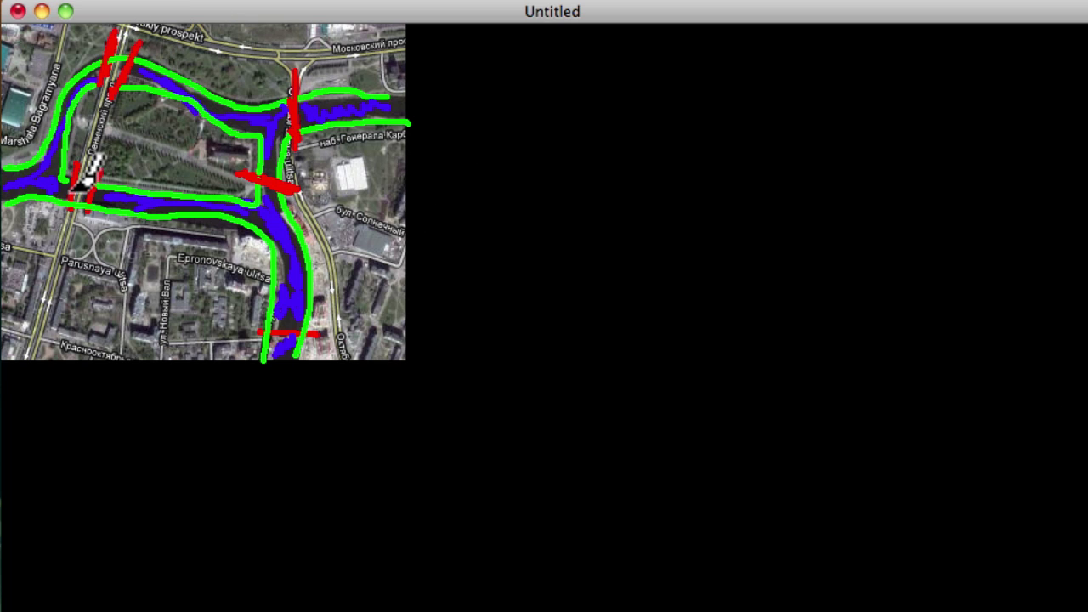
{"action": "mouse_move", "coordinate": [90, 175]}
{"action": "left_mouse_down"}
{"action": "mouse_move", "coordinate": [102, 170]}
{"action": "mouse_move", "coordinate": [85, 219]}
{"action": "left_mouse_up"}
{"action": "left_click_drag", "start_coordinate": [328, 332], "coordinate": [243, 330]}
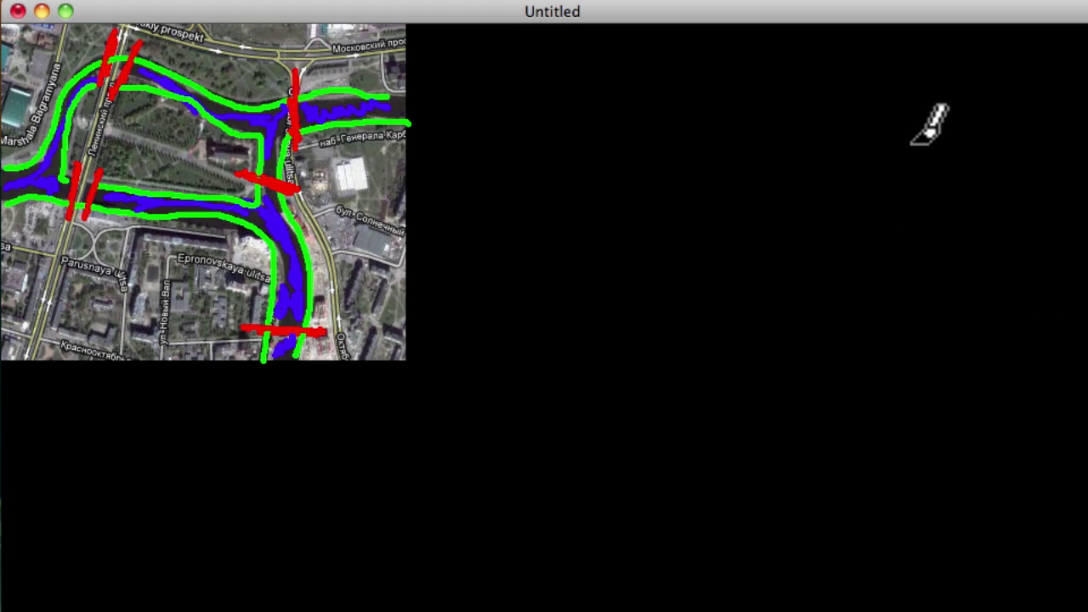
- Sketch a blue river right of the map: two curving branches joined by a vertical link
{"action": "mouse_move", "coordinate": [946, 122]}
{"action": "left_mouse_down"}
{"action": "mouse_move", "coordinate": [876, 156]}
{"action": "mouse_move", "coordinate": [669, 164]}
{"action": "mouse_move", "coordinate": [553, 189]}
{"action": "mouse_move", "coordinate": [588, 197]}
{"action": "mouse_move", "coordinate": [646, 268]}
{"action": "mouse_move", "coordinate": [738, 274]}
{"action": "mouse_move", "coordinate": [817, 245]}
{"action": "mouse_move", "coordinate": [870, 269]}
{"action": "mouse_move", "coordinate": [943, 335]}
{"action": "mouse_move", "coordinate": [978, 340]}
{"action": "left_mouse_up"}
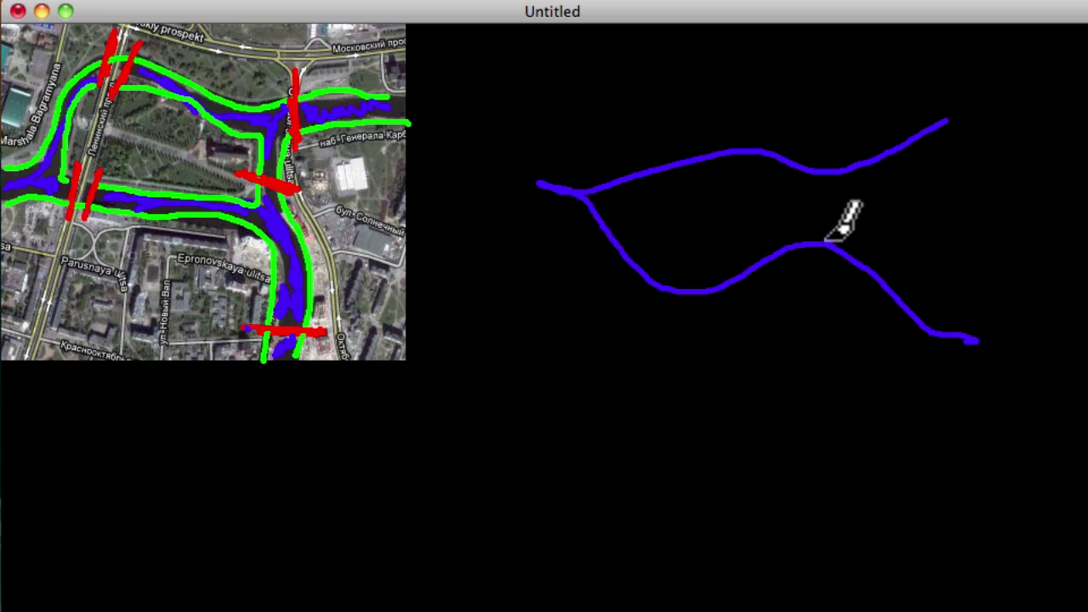
{"action": "left_click_drag", "start_coordinate": [826, 241], "coordinate": [837, 181]}
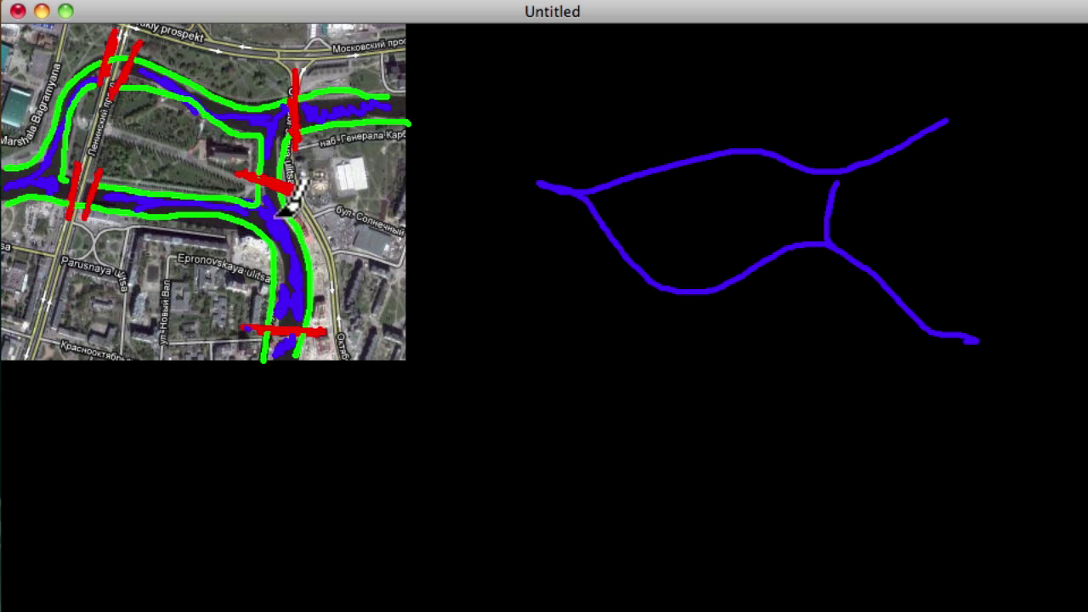
{"action": "mouse_move", "coordinate": [811, 175]}
{"action": "left_mouse_down"}
{"action": "mouse_move", "coordinate": [835, 178]}
{"action": "mouse_move", "coordinate": [826, 215]}
{"action": "left_mouse_up"}
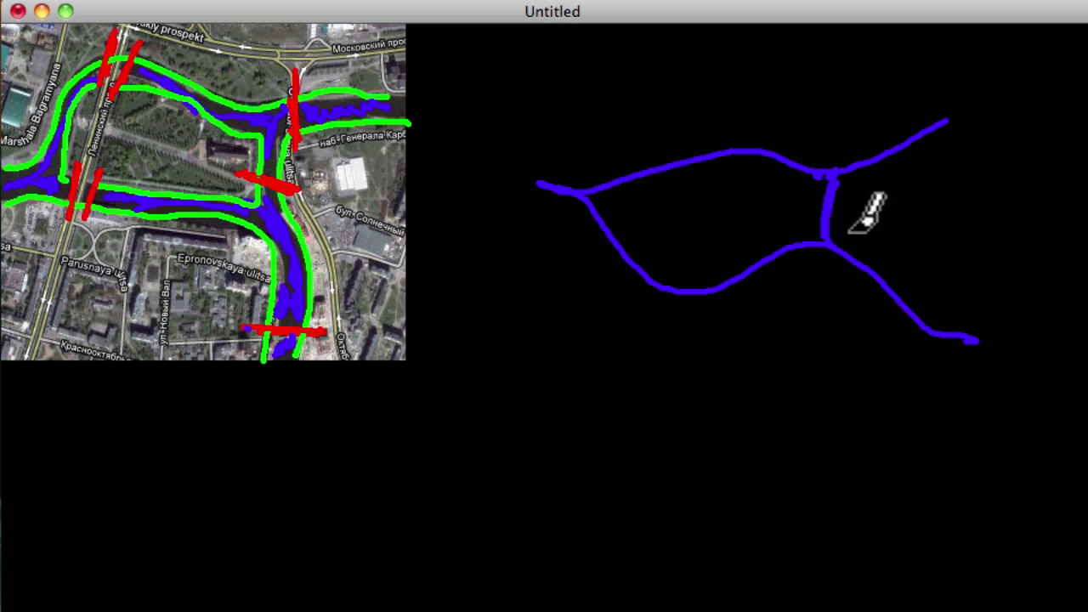
- Draw red bridge marks across the river sketch's branches, undoing one misplaced stroke
{"action": "left_click_drag", "start_coordinate": [908, 180], "coordinate": [883, 126]}
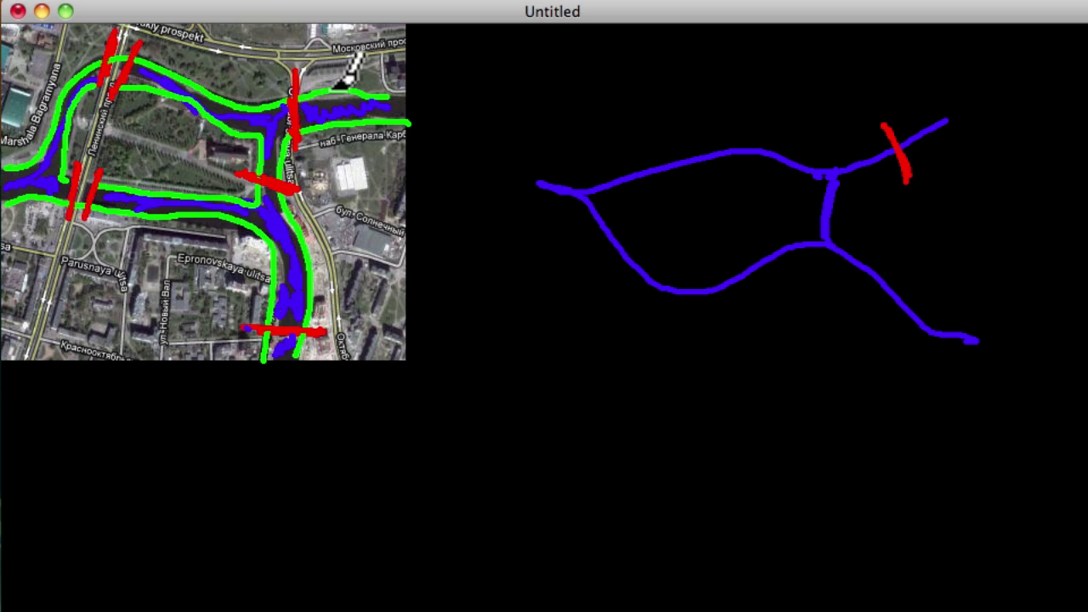
{"action": "left_click_drag", "start_coordinate": [849, 218], "coordinate": [804, 205]}
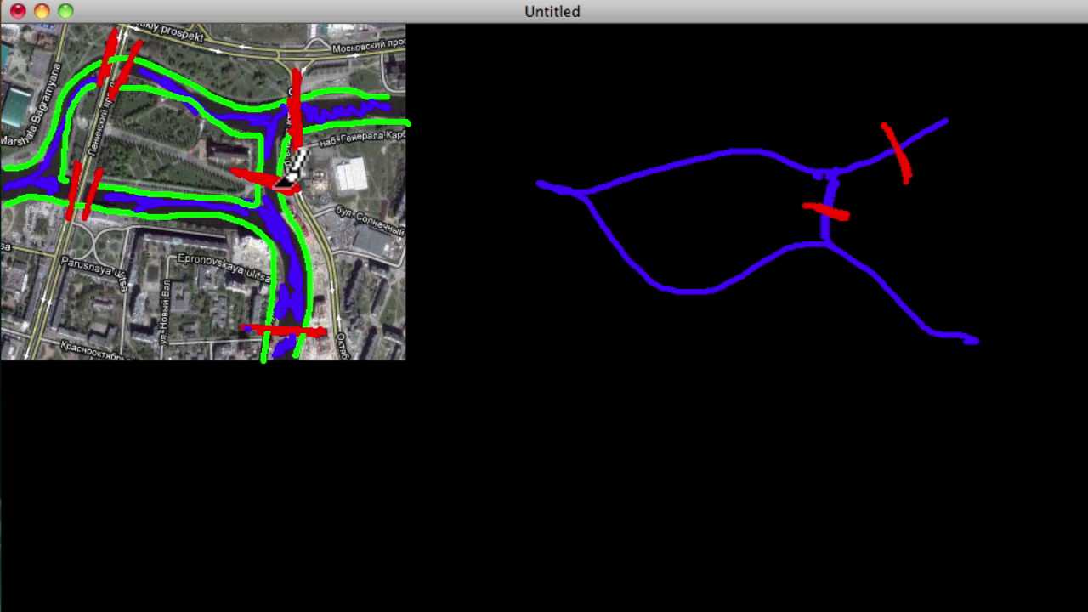
{"action": "left_click_drag", "start_coordinate": [326, 332], "coordinate": [240, 331]}
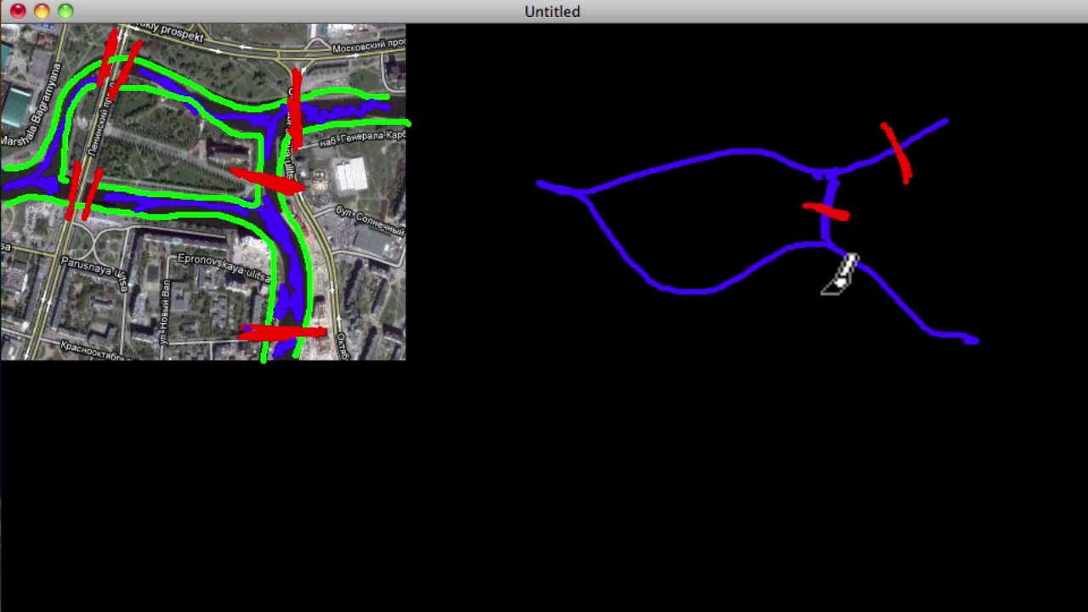
{"action": "left_click_drag", "start_coordinate": [913, 270], "coordinate": [871, 307]}
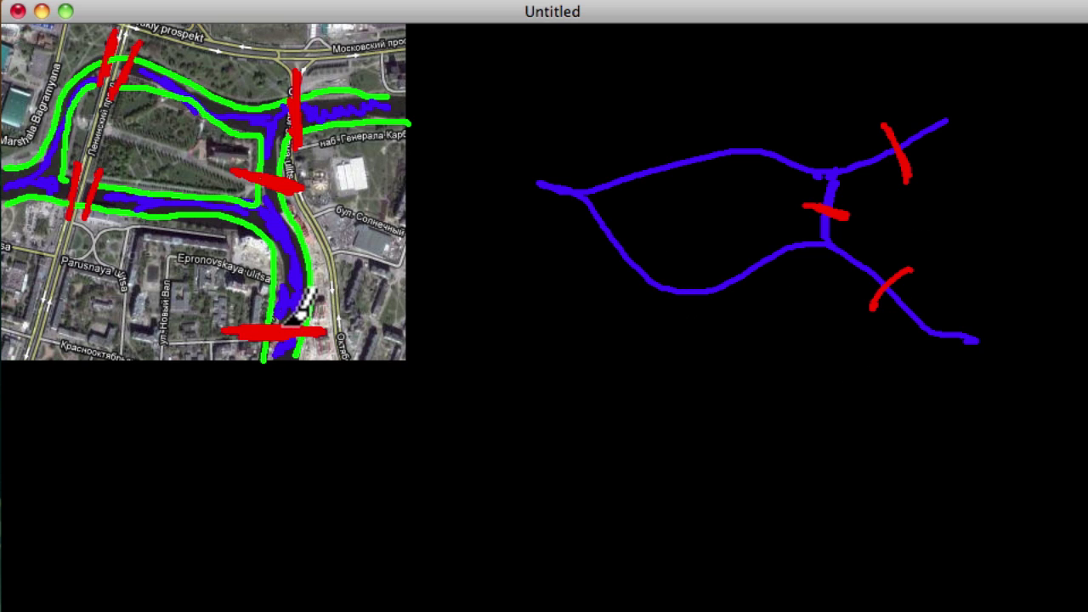
{"action": "left_click_drag", "start_coordinate": [672, 249], "coordinate": [643, 317]}
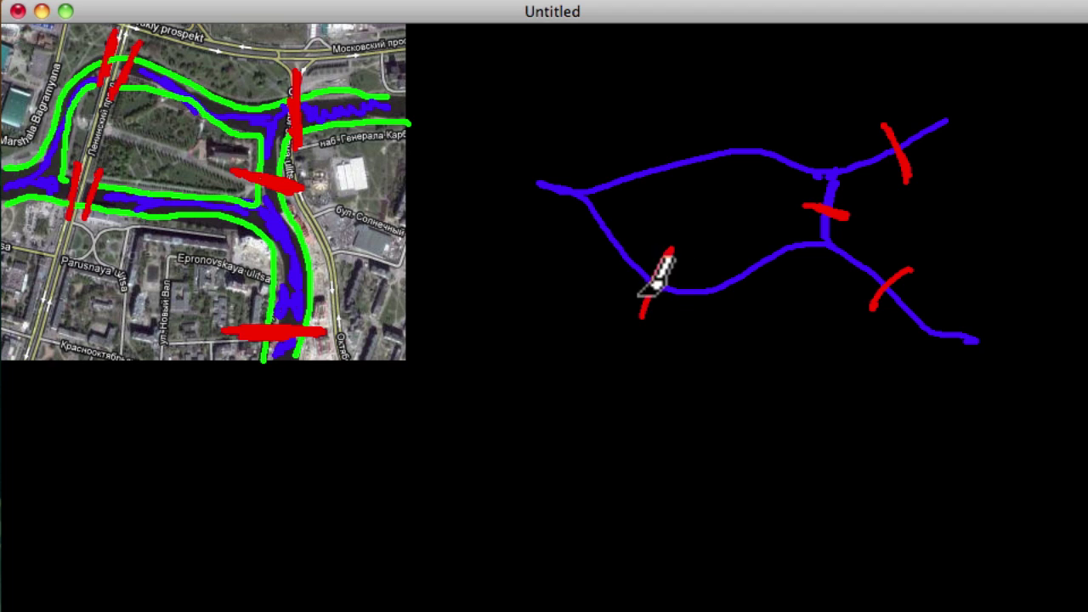
{"action": "left_click_drag", "start_coordinate": [625, 225], "coordinate": [592, 297]}
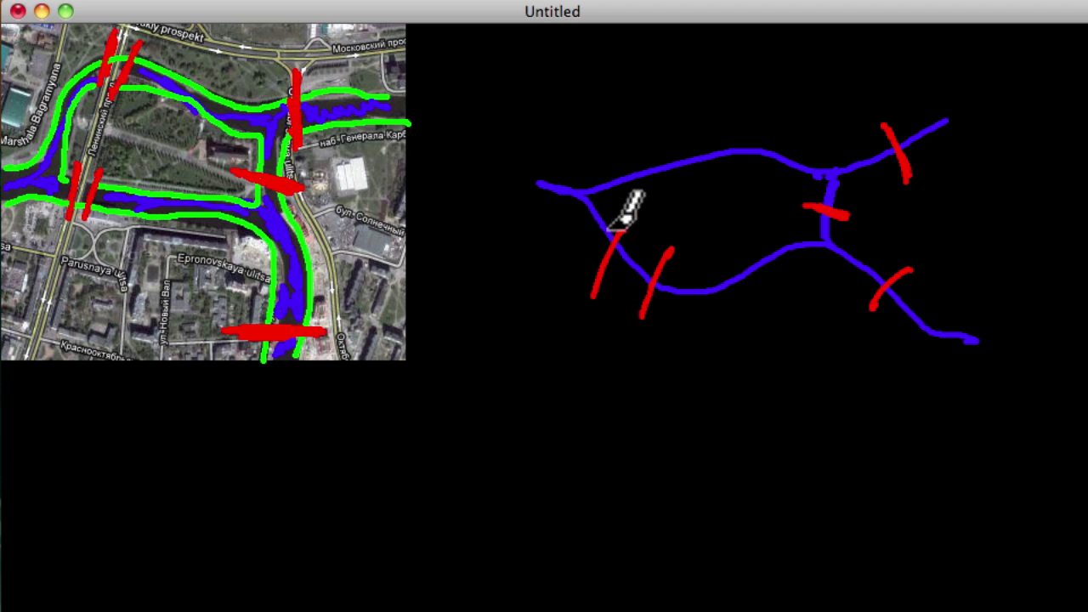
{"action": "key", "text": "super+z"}
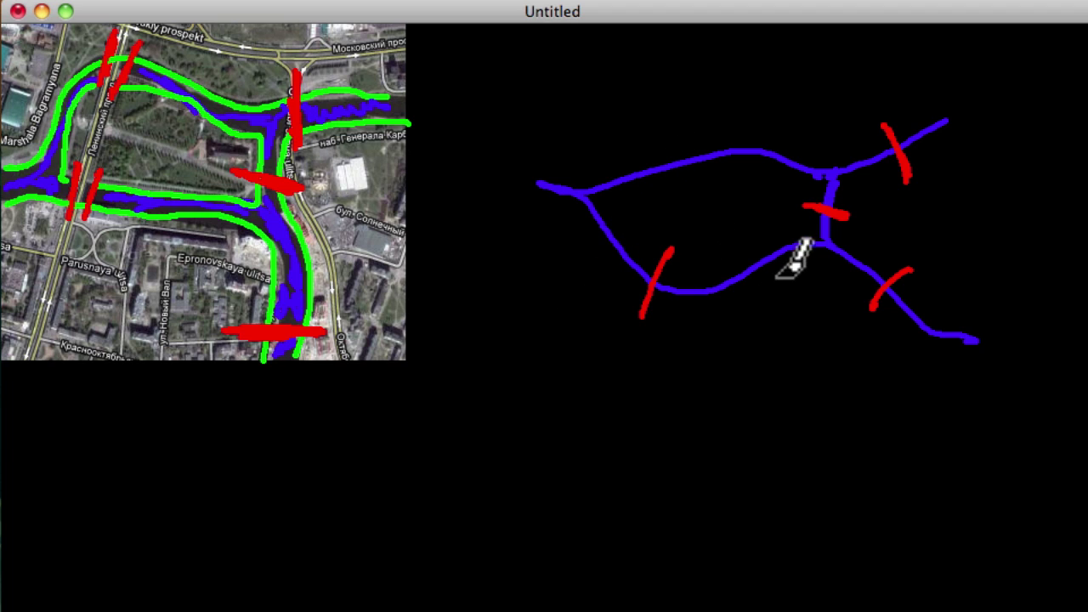
{"action": "left_click_drag", "start_coordinate": [750, 238], "coordinate": [776, 295]}
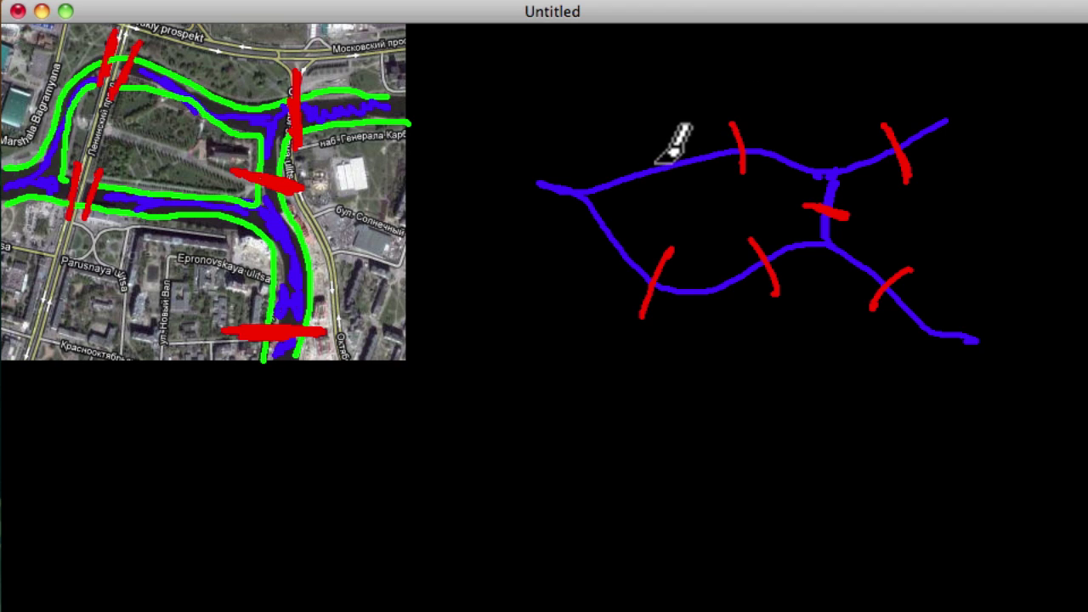
{"action": "left_click_drag", "start_coordinate": [650, 131], "coordinate": [657, 183]}
{"action": "left_click_drag", "start_coordinate": [732, 123], "coordinate": [740, 173]}
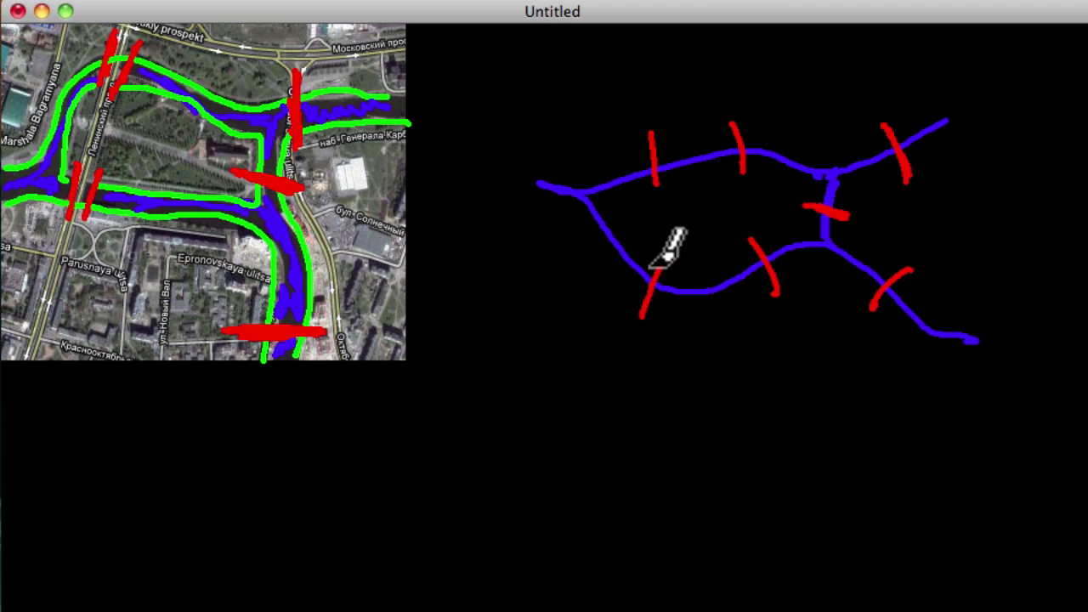
- Thicken the five red bridge marks on the simplified river sketch
{"action": "mouse_move", "coordinate": [650, 249]}
{"action": "left_mouse_down"}
{"action": "mouse_move", "coordinate": [639, 306]}
{"action": "mouse_move", "coordinate": [671, 247]}
{"action": "left_mouse_up"}
{"action": "mouse_move", "coordinate": [738, 238]}
{"action": "left_mouse_down"}
{"action": "mouse_move", "coordinate": [734, 263]}
{"action": "mouse_move", "coordinate": [755, 299]}
{"action": "left_mouse_up"}
{"action": "mouse_move", "coordinate": [806, 207]}
{"action": "left_mouse_down"}
{"action": "mouse_move", "coordinate": [840, 214]}
{"action": "mouse_move", "coordinate": [842, 204]}
{"action": "left_mouse_up"}
{"action": "left_click_drag", "start_coordinate": [884, 121], "coordinate": [896, 170]}
{"action": "left_click_drag", "start_coordinate": [885, 274], "coordinate": [880, 278]}
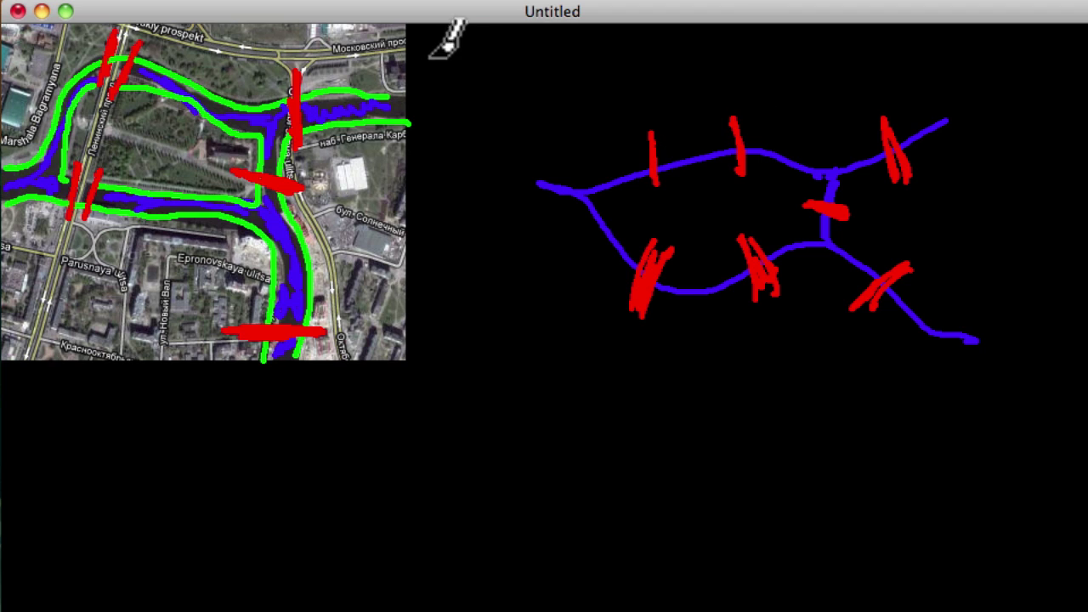
- Handwrite the red heading 'Konigsbog → Kalingrad' above the river sketch
{"action": "mouse_move", "coordinate": [432, 47]}
{"action": "left_mouse_down"}
{"action": "mouse_move", "coordinate": [455, 96]}
{"action": "mouse_move", "coordinate": [518, 92]}
{"action": "mouse_move", "coordinate": [545, 110]}
{"action": "mouse_move", "coordinate": [573, 54]}
{"action": "mouse_move", "coordinate": [603, 93]}
{"action": "mouse_move", "coordinate": [626, 100]}
{"action": "mouse_move", "coordinate": [625, 123]}
{"action": "left_mouse_up"}
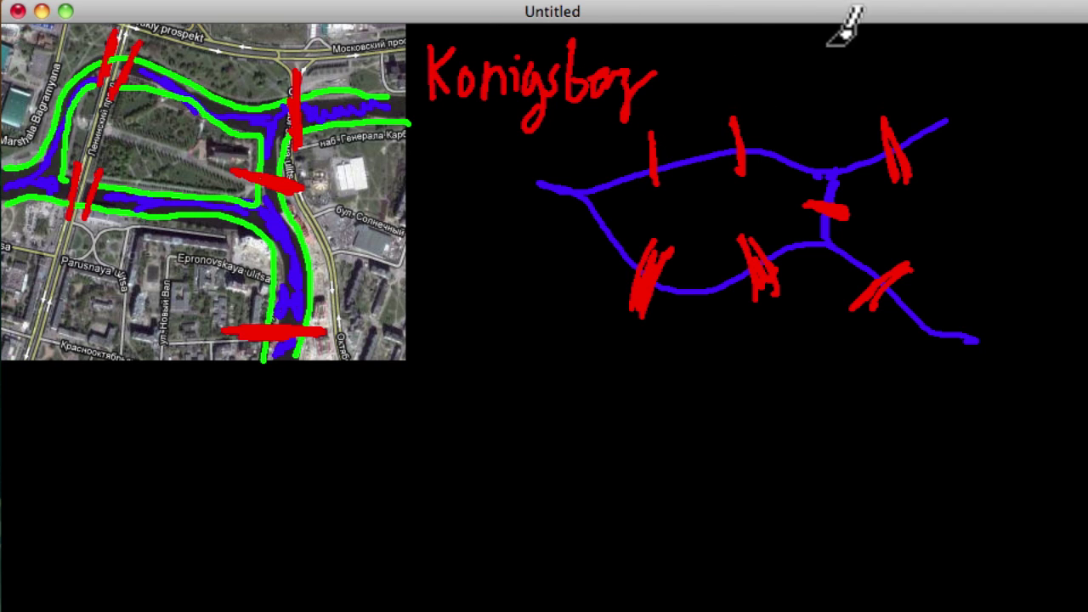
{"action": "left_click_drag", "start_coordinate": [683, 73], "coordinate": [729, 71]}
{"action": "left_click_drag", "start_coordinate": [718, 63], "coordinate": [719, 82]}
{"action": "left_click_drag", "start_coordinate": [752, 44], "coordinate": [752, 93]}
{"action": "mouse_move", "coordinate": [779, 58]}
{"action": "left_mouse_down"}
{"action": "mouse_move", "coordinate": [854, 51]}
{"action": "mouse_move", "coordinate": [885, 90]}
{"action": "mouse_move", "coordinate": [931, 59]}
{"action": "mouse_move", "coordinate": [946, 85]}
{"action": "left_mouse_up"}
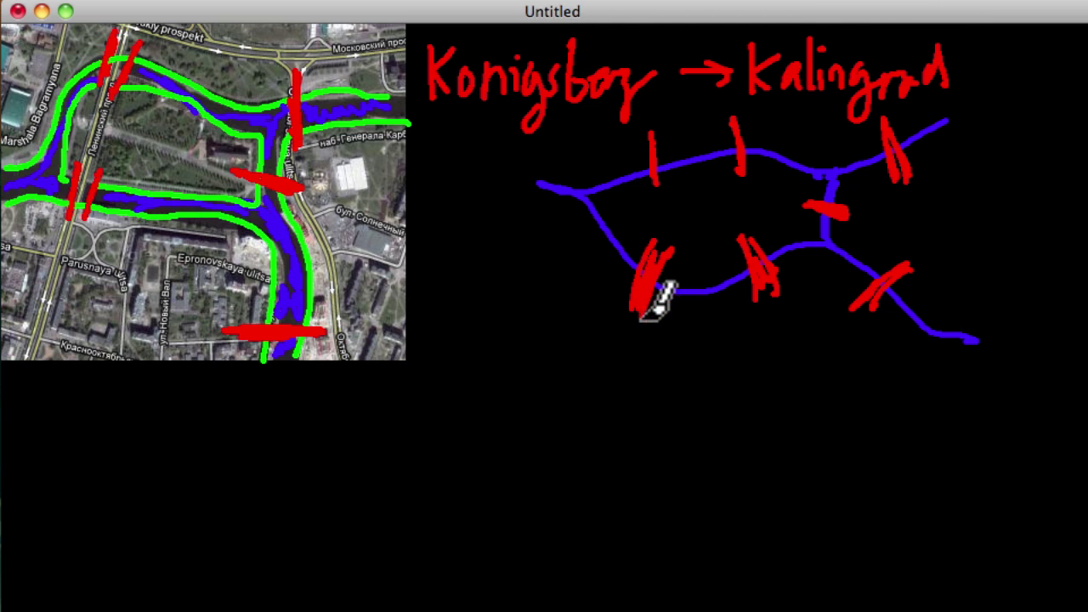
- Retrace the upper-left and upper-middle bridge marks in red, filling them solid
{"action": "left_click_drag", "start_coordinate": [651, 136], "coordinate": [642, 193]}
{"action": "left_click_drag", "start_coordinate": [730, 124], "coordinate": [734, 165]}
{"action": "left_click_drag", "start_coordinate": [732, 121], "coordinate": [732, 178]}
{"action": "left_click_drag", "start_coordinate": [1008, 362], "coordinate": [1033, 380]}
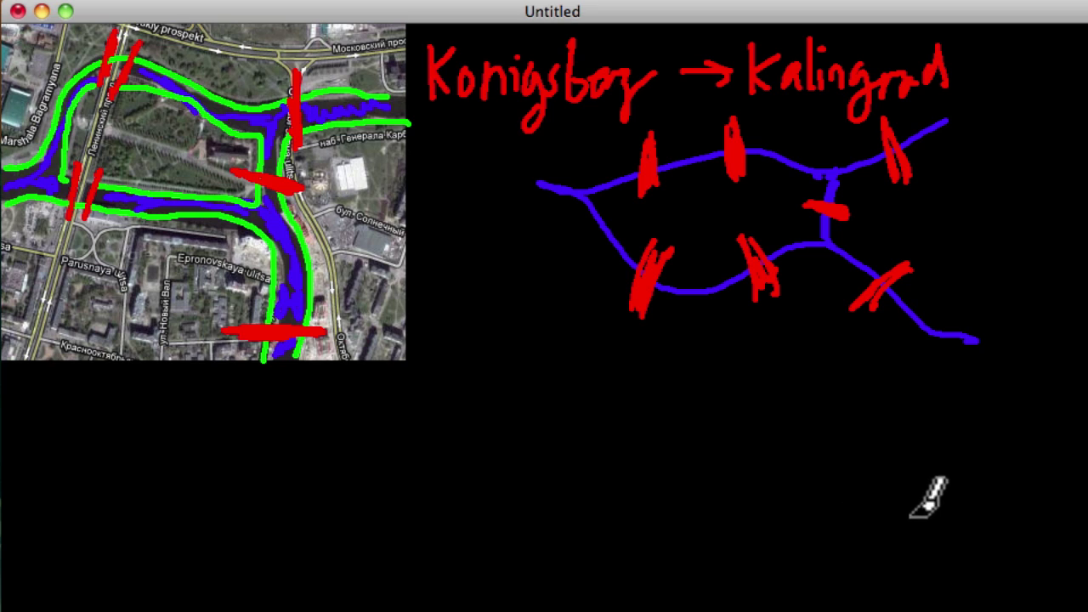
- Dot a right node and top-left and bottom-left nodes, with straight red edges from the right node leftward
{"action": "left_click", "coordinate": [878, 502]}
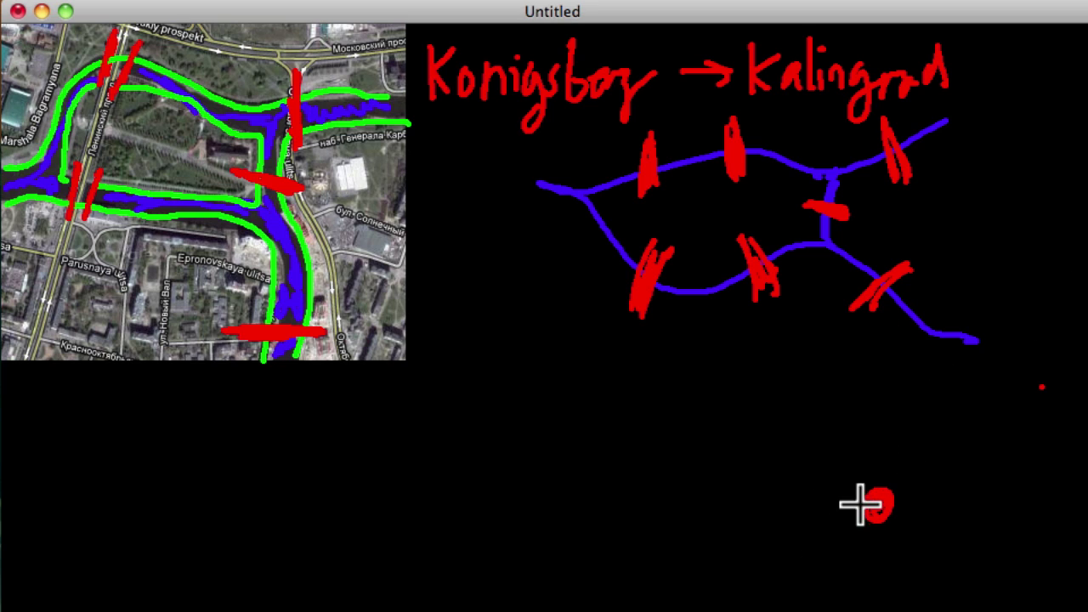
{"action": "mouse_move", "coordinate": [876, 500]}
{"action": "left_mouse_down"}
{"action": "mouse_move", "coordinate": [671, 413]}
{"action": "mouse_move", "coordinate": [807, 502]}
{"action": "mouse_move", "coordinate": [654, 496]}
{"action": "left_mouse_up"}
{"action": "left_click_drag", "start_coordinate": [869, 506], "coordinate": [661, 592]}
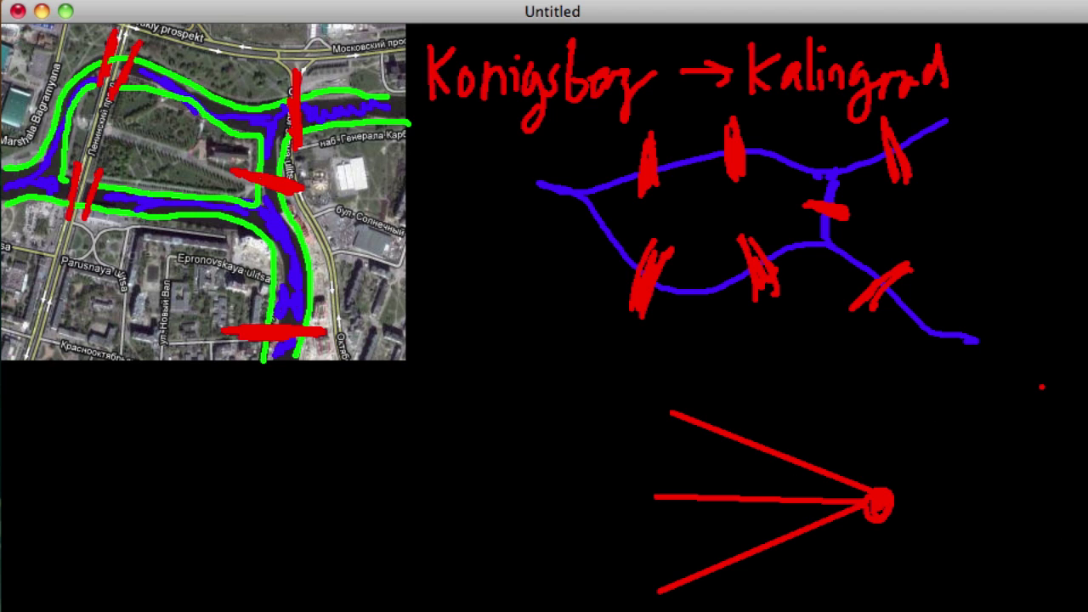
{"action": "left_click", "coordinate": [656, 586]}
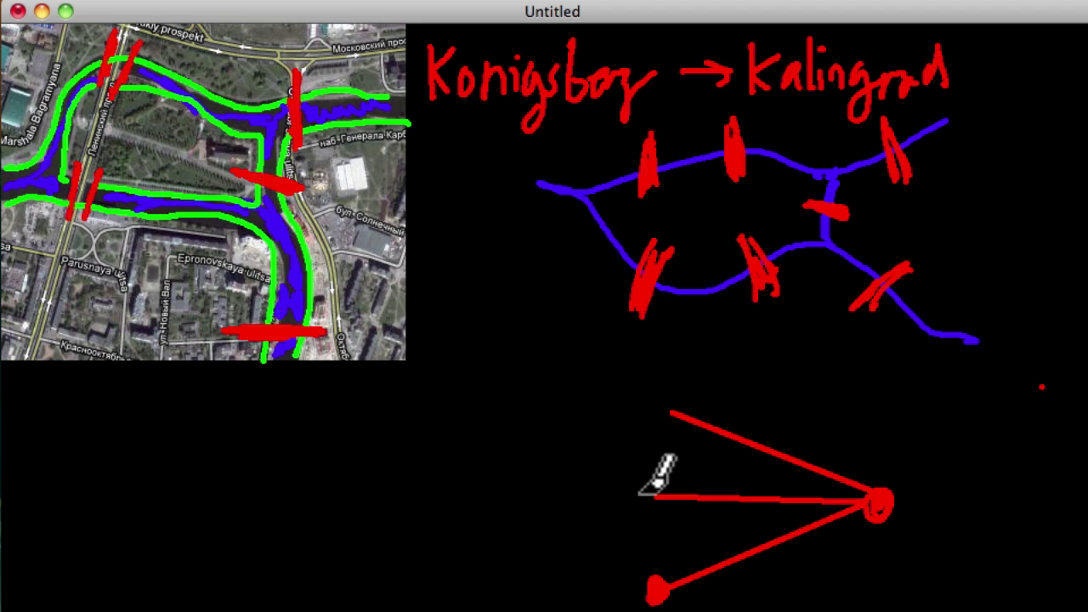
{"action": "left_click", "coordinate": [654, 408]}
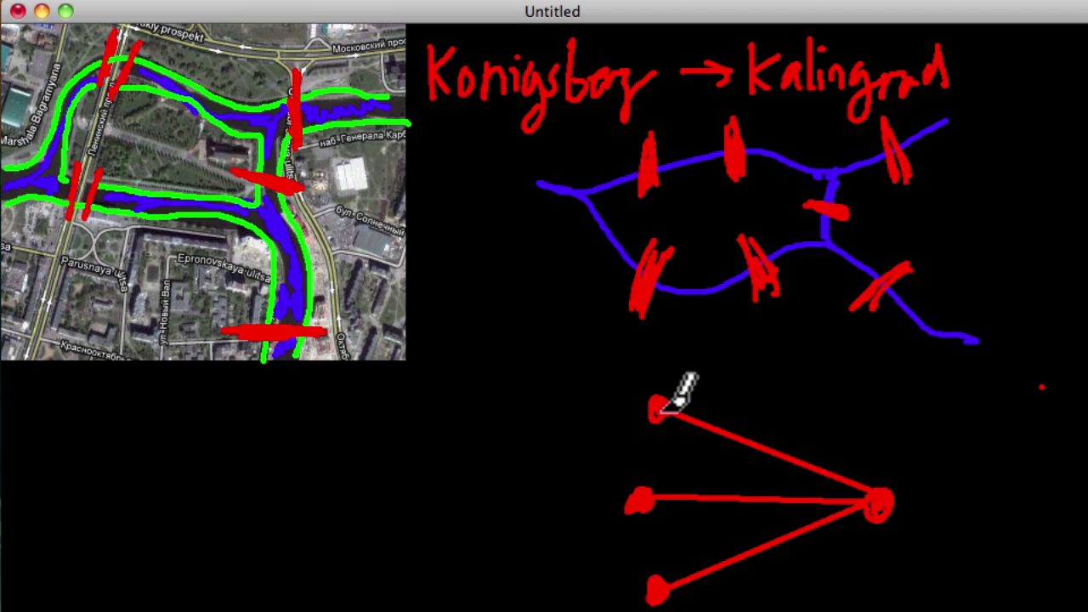
- Add curved red arcs between the left nodes and fill the right node solid
{"action": "mouse_move", "coordinate": [651, 415]}
{"action": "left_mouse_down"}
{"action": "mouse_move", "coordinate": [628, 476]}
{"action": "mouse_move", "coordinate": [636, 500]}
{"action": "mouse_move", "coordinate": [653, 506]}
{"action": "mouse_move", "coordinate": [668, 580]}
{"action": "left_mouse_up"}
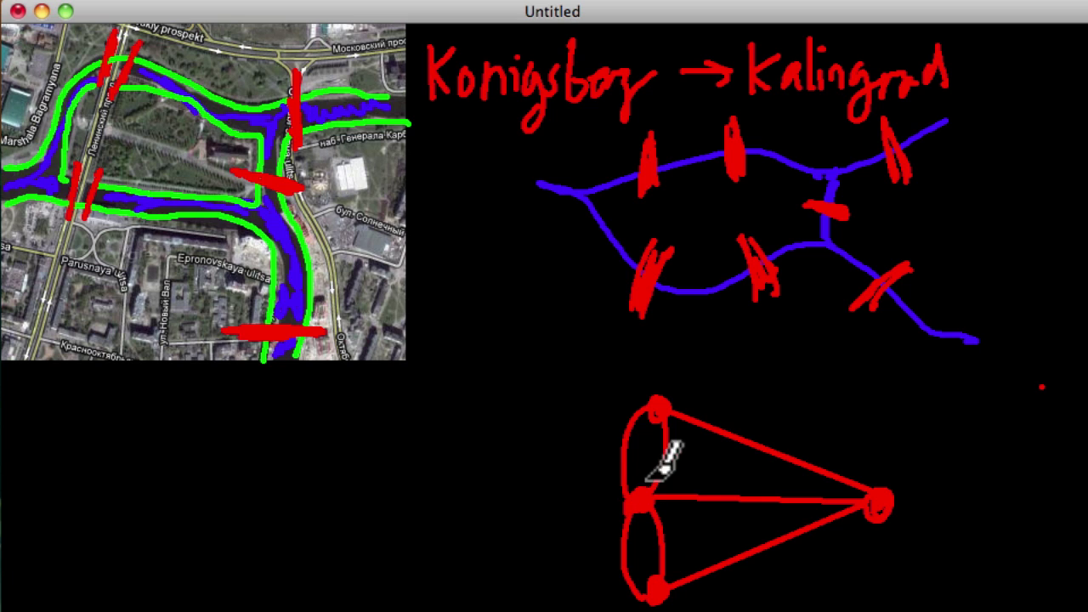
{"action": "left_click_drag", "start_coordinate": [649, 478], "coordinate": [659, 398]}
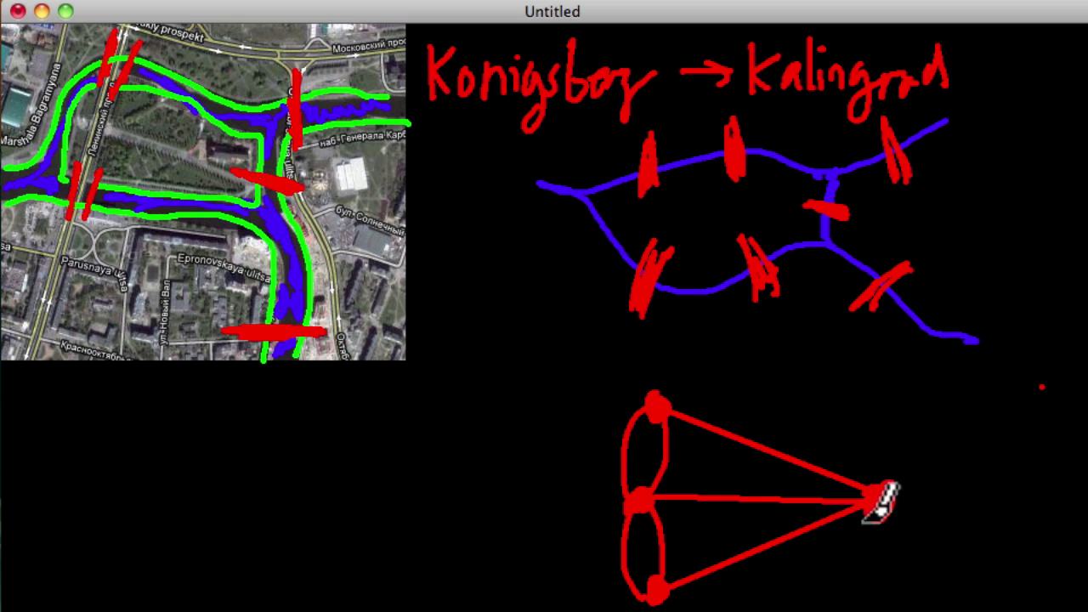
{"action": "left_click_drag", "start_coordinate": [872, 506], "coordinate": [866, 509]}
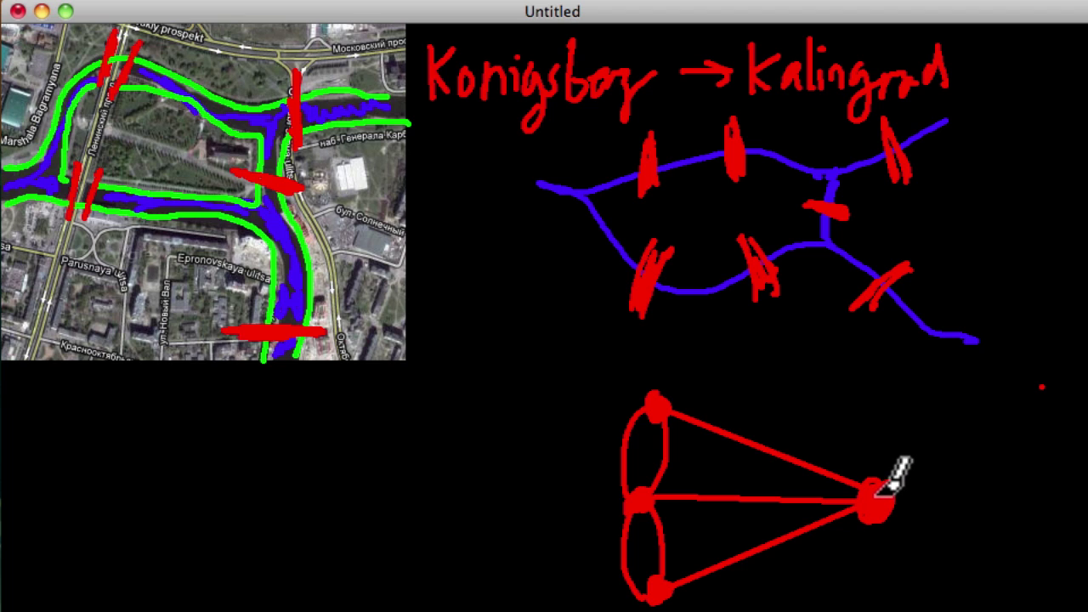
- Label the right node 'Land' with a green arrow and circle the node in green
{"action": "mouse_move", "coordinate": [895, 401]}
{"action": "left_mouse_down"}
{"action": "mouse_move", "coordinate": [885, 465]}
{"action": "mouse_move", "coordinate": [900, 433]}
{"action": "left_mouse_up"}
{"action": "mouse_move", "coordinate": [862, 352]}
{"action": "left_mouse_down"}
{"action": "mouse_move", "coordinate": [879, 391]}
{"action": "mouse_move", "coordinate": [949, 383]}
{"action": "left_mouse_up"}
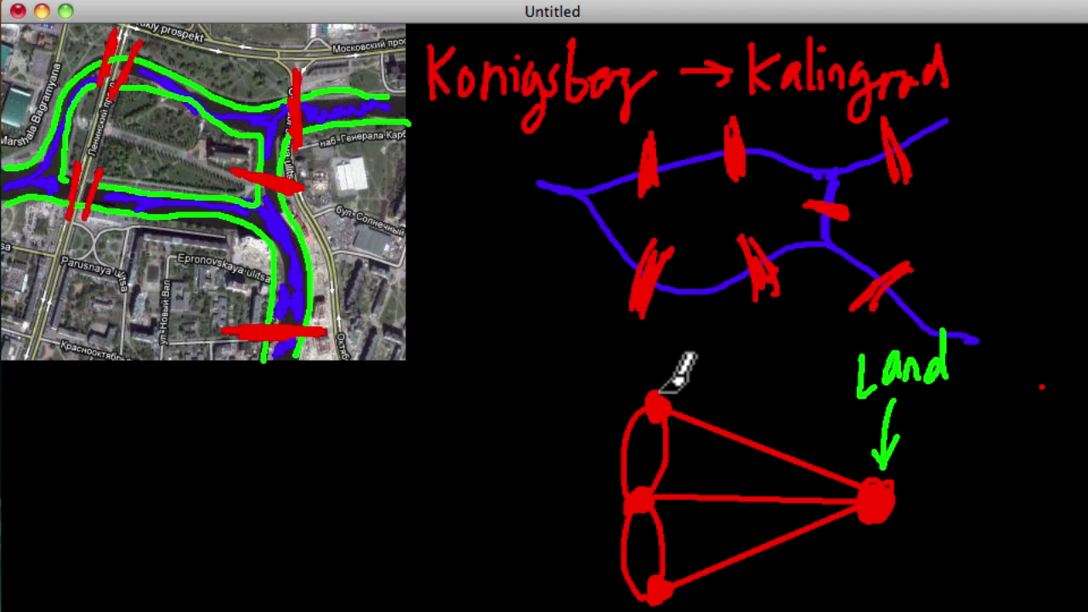
{"action": "mouse_move", "coordinate": [889, 472]}
{"action": "left_mouse_down"}
{"action": "mouse_move", "coordinate": [872, 498]}
{"action": "mouse_move", "coordinate": [892, 488]}
{"action": "left_mouse_up"}
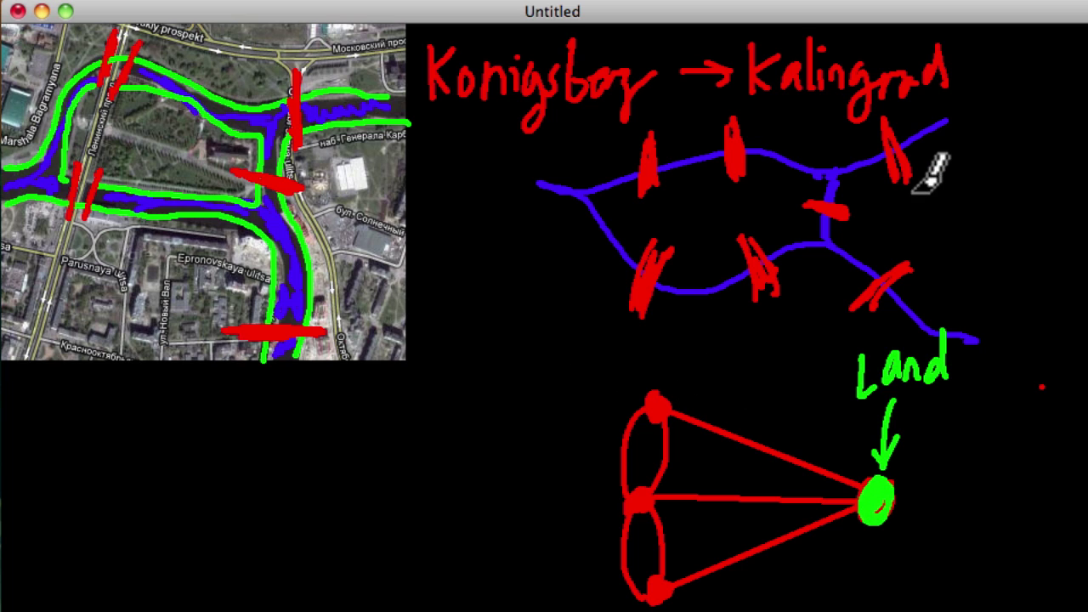
- Mark green land along the upper-right and lower-right river branches and add a curved arrow below the graph
{"action": "left_click_drag", "start_coordinate": [954, 128], "coordinate": [926, 150]}
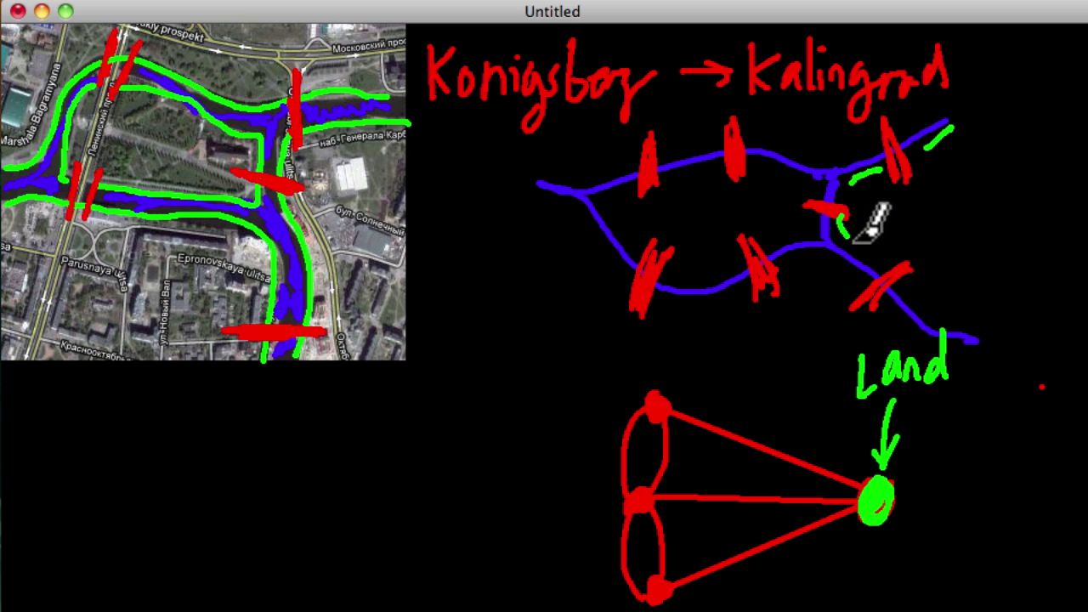
{"action": "left_click_drag", "start_coordinate": [902, 293], "coordinate": [977, 338]}
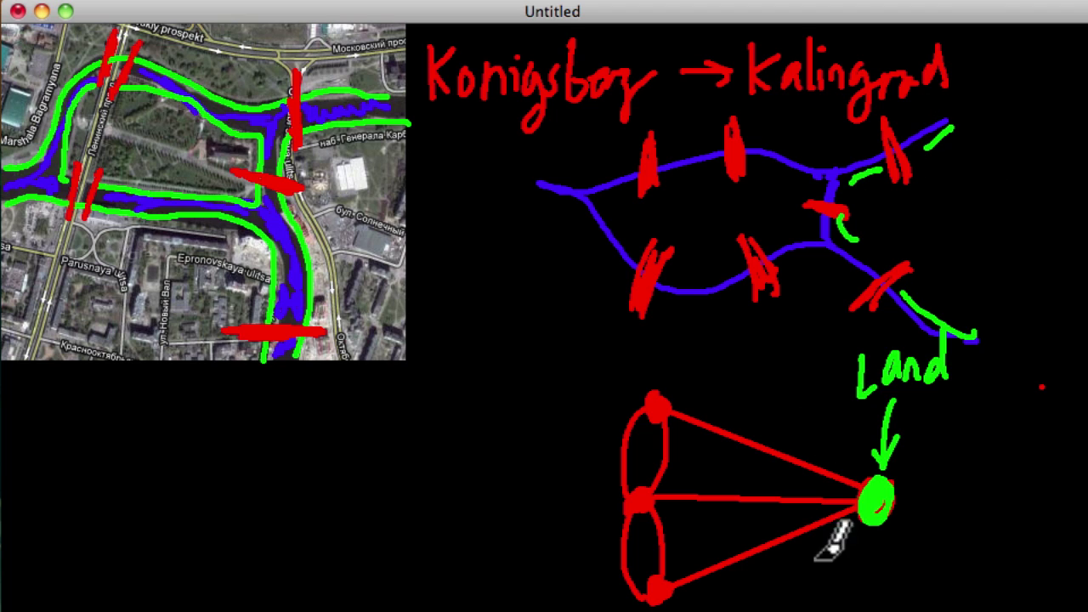
{"action": "mouse_move", "coordinate": [796, 559]}
{"action": "left_mouse_down"}
{"action": "mouse_move", "coordinate": [780, 566]}
{"action": "mouse_move", "coordinate": [821, 592]}
{"action": "mouse_move", "coordinate": [857, 595]}
{"action": "mouse_move", "coordinate": [932, 581]}
{"action": "mouse_move", "coordinate": [954, 592]}
{"action": "mouse_move", "coordinate": [1010, 561]}
{"action": "mouse_move", "coordinate": [990, 589]}
{"action": "left_mouse_up"}
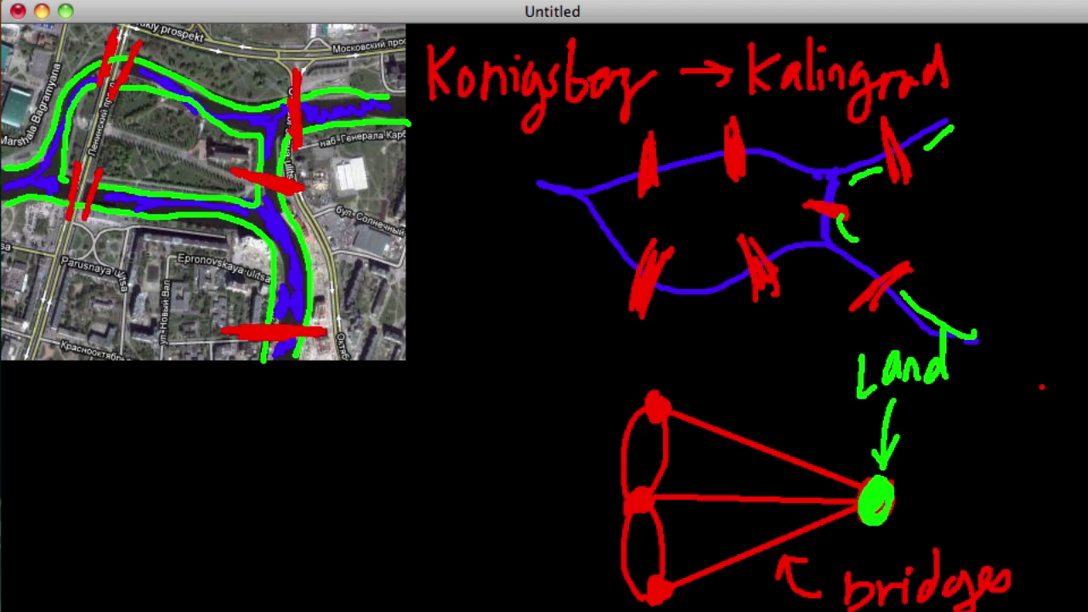
- Colour the top-left, middle-left and bottom-left graph nodes green
{"action": "left_click_drag", "start_coordinate": [658, 403], "coordinate": [668, 408]}
{"action": "left_click_drag", "start_coordinate": [639, 509], "coordinate": [655, 492]}
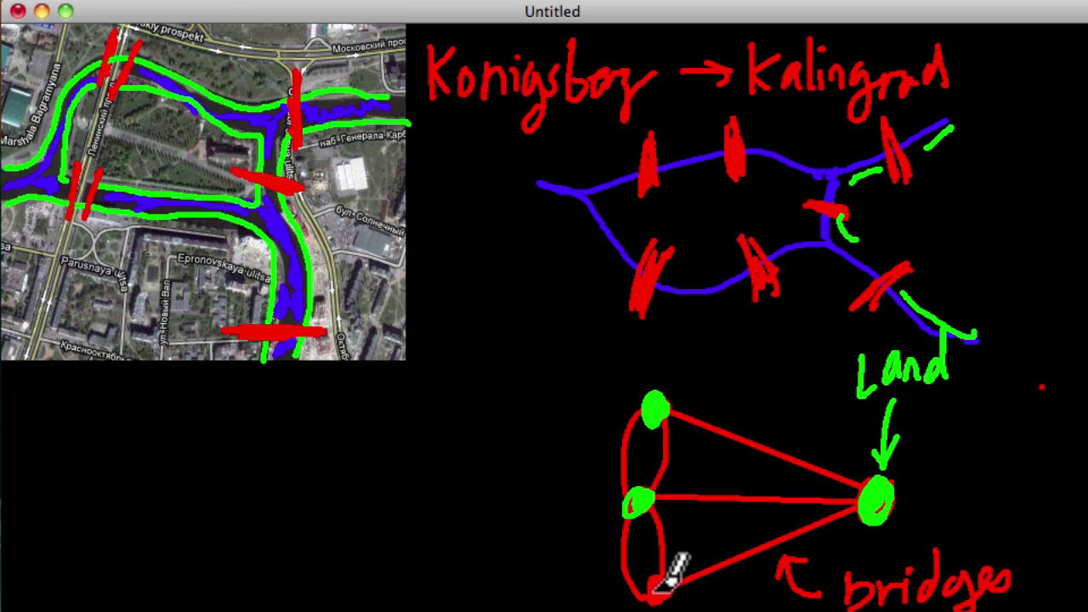
{"action": "left_click_drag", "start_coordinate": [667, 585], "coordinate": [672, 576]}
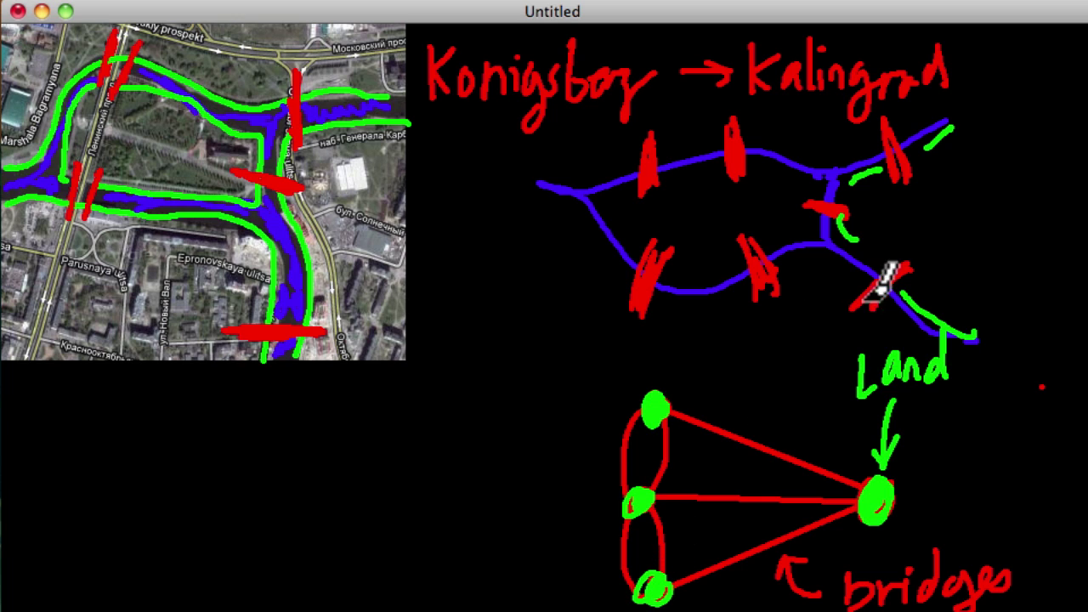
{"action": "mouse_move", "coordinate": [903, 325]}
{"action": "left_mouse_down"}
{"action": "mouse_move", "coordinate": [833, 257]}
{"action": "mouse_move", "coordinate": [738, 297]}
{"action": "mouse_move", "coordinate": [671, 297]}
{"action": "mouse_move", "coordinate": [564, 238]}
{"action": "left_mouse_up"}
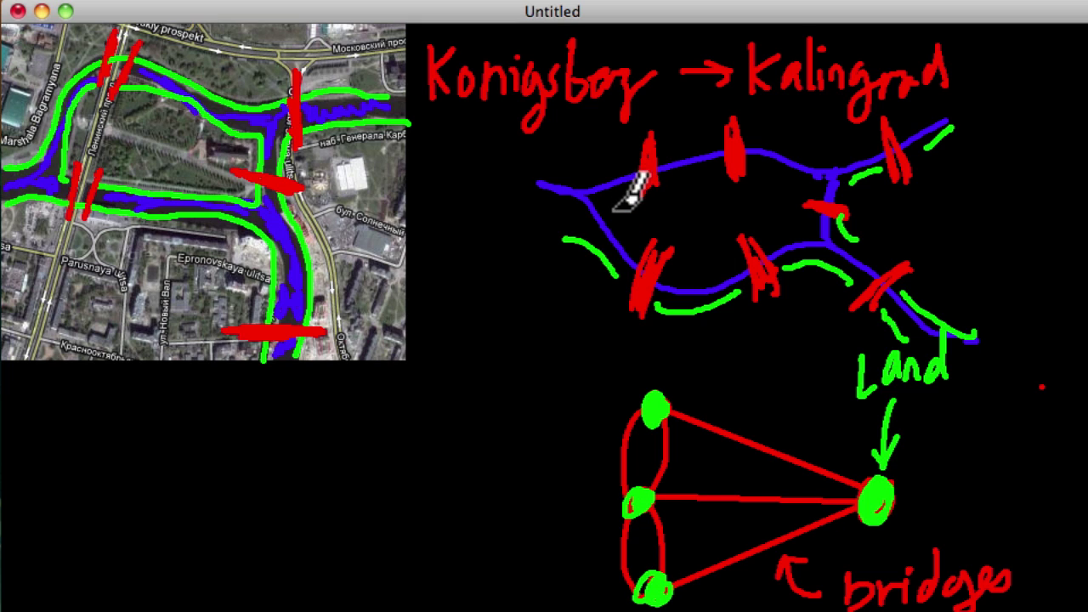
- Draw green bank strokes inside the left island, along the inner banks and along the top bank
{"action": "left_click_drag", "start_coordinate": [607, 198], "coordinate": [633, 237]}
{"action": "left_click", "coordinate": [680, 276]}
{"action": "mouse_move", "coordinate": [705, 270]}
{"action": "left_mouse_down"}
{"action": "mouse_move", "coordinate": [785, 213]}
{"action": "mouse_move", "coordinate": [821, 170]}
{"action": "mouse_move", "coordinate": [808, 156]}
{"action": "mouse_move", "coordinate": [634, 191]}
{"action": "left_mouse_up"}
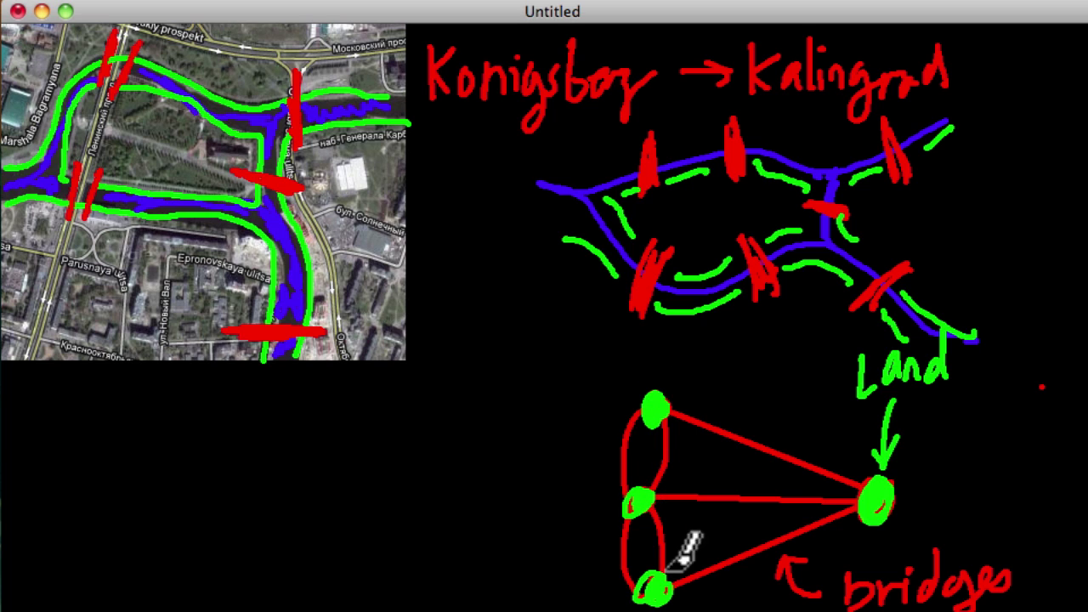
{"action": "mouse_move", "coordinate": [933, 114]}
{"action": "left_mouse_down"}
{"action": "mouse_move", "coordinate": [852, 159]}
{"action": "mouse_move", "coordinate": [793, 155]}
{"action": "left_mouse_up"}
{"action": "left_click_drag", "start_coordinate": [714, 143], "coordinate": [544, 155]}
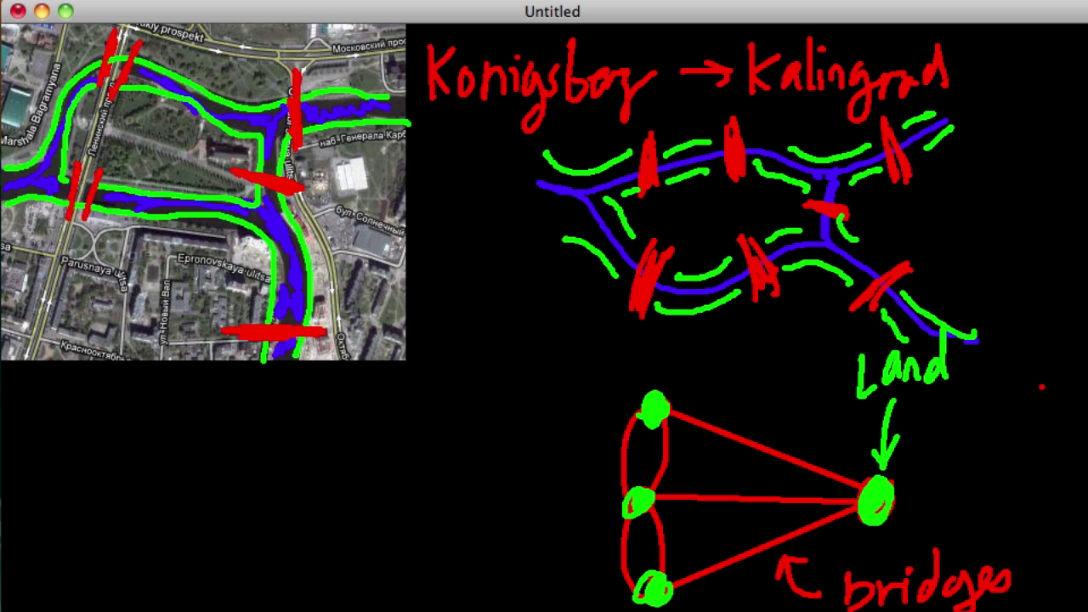
{"action": "mouse_move", "coordinate": [884, 472]}
{"action": "left_mouse_down"}
{"action": "mouse_move", "coordinate": [891, 526]}
{"action": "mouse_move", "coordinate": [903, 519]}
{"action": "mouse_move", "coordinate": [889, 489]}
{"action": "left_mouse_up"}
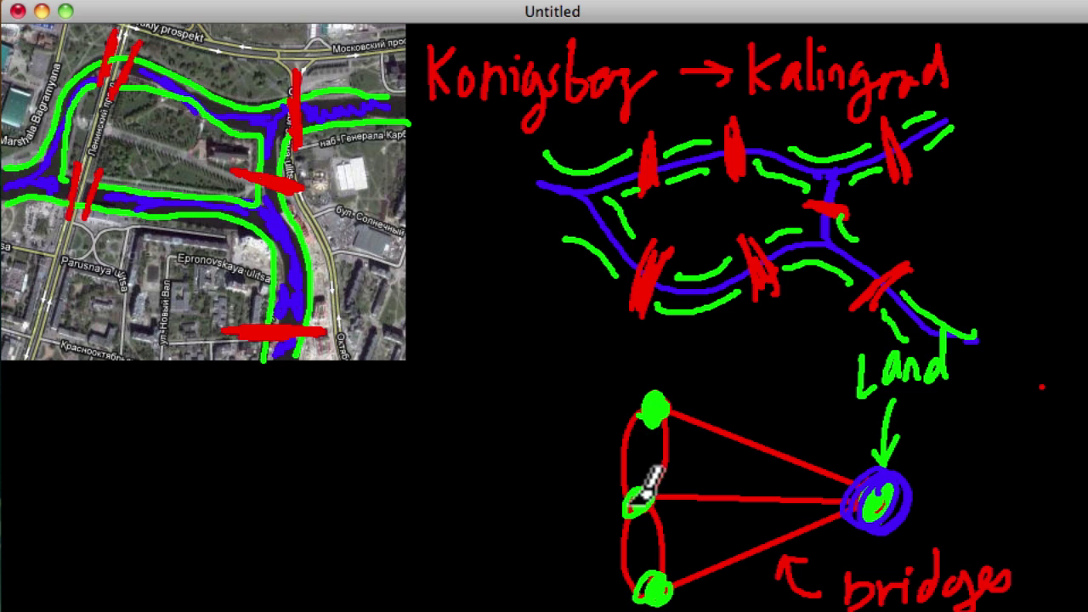
{"action": "key", "text": "super+z"}
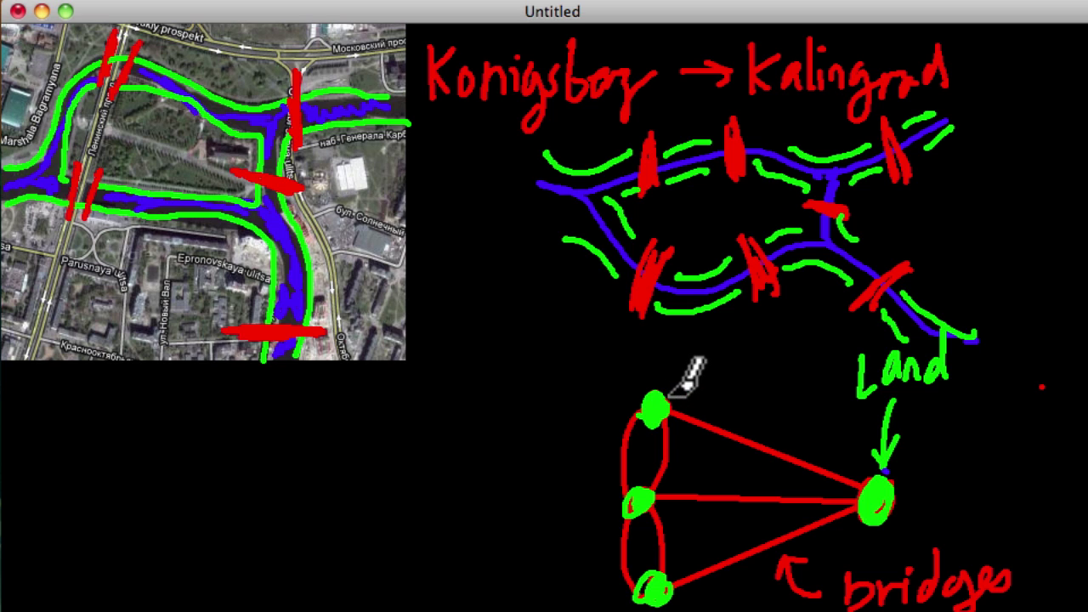
- Circle the top-left node in cyan and draw cyan arrows between it and the middle node
{"action": "mouse_move", "coordinate": [650, 388]}
{"action": "left_mouse_down"}
{"action": "mouse_move", "coordinate": [687, 401]}
{"action": "mouse_move", "coordinate": [648, 398]}
{"action": "mouse_move", "coordinate": [678, 384]}
{"action": "mouse_move", "coordinate": [654, 401]}
{"action": "mouse_move", "coordinate": [666, 392]}
{"action": "left_mouse_up"}
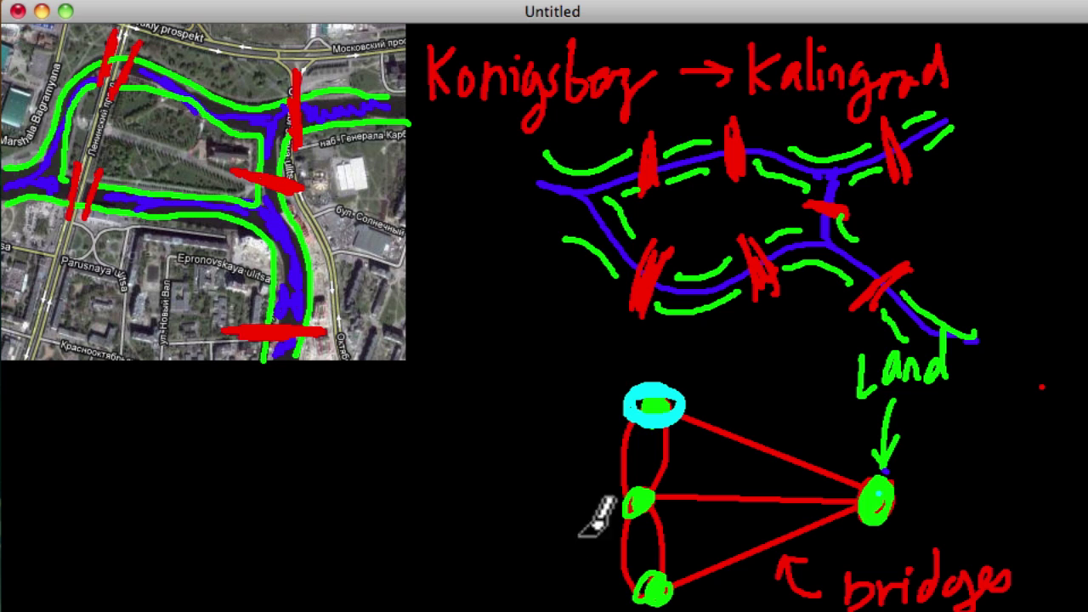
{"action": "mouse_move", "coordinate": [607, 445]}
{"action": "left_mouse_down"}
{"action": "mouse_move", "coordinate": [638, 444]}
{"action": "mouse_move", "coordinate": [628, 449]}
{"action": "left_mouse_up"}
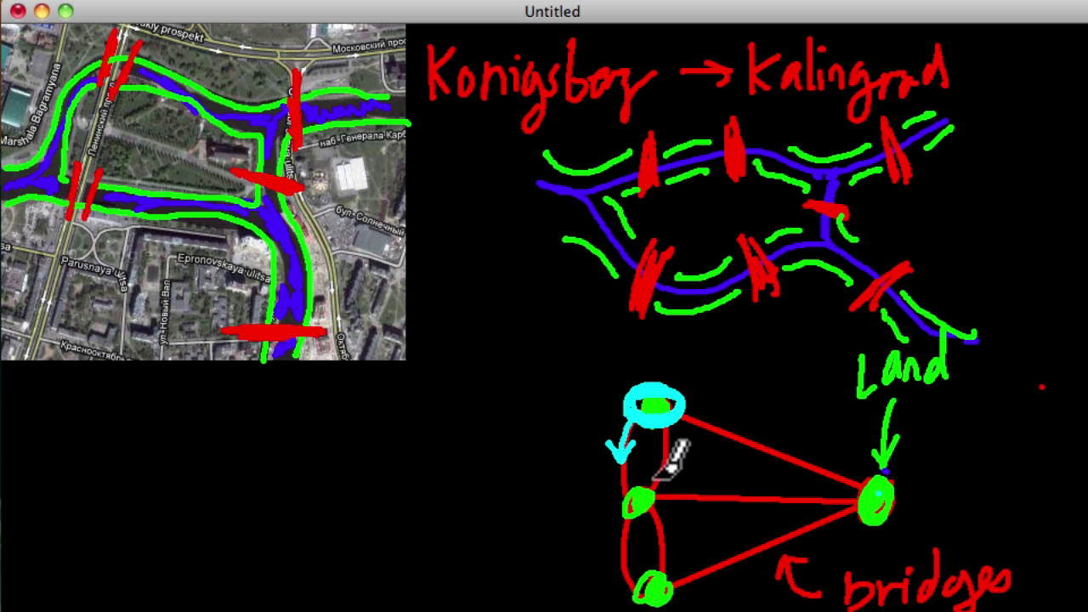
{"action": "mouse_move", "coordinate": [662, 472]}
{"action": "left_mouse_down"}
{"action": "mouse_move", "coordinate": [666, 432]}
{"action": "mouse_move", "coordinate": [670, 442]}
{"action": "mouse_move", "coordinate": [719, 432]}
{"action": "mouse_move", "coordinate": [707, 444]}
{"action": "left_mouse_up"}
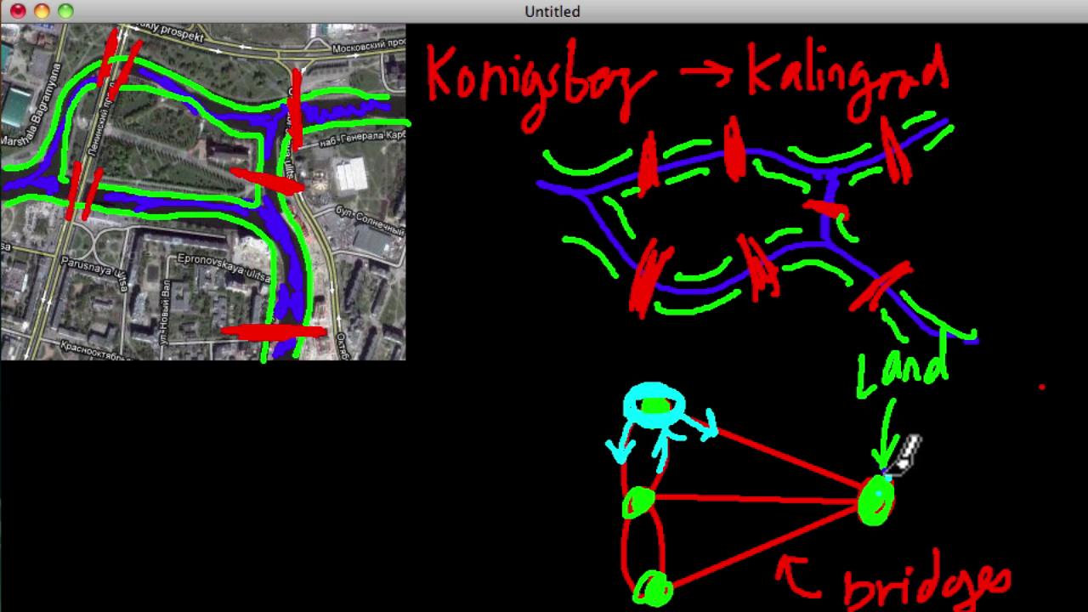
- Circle the right Land node and bottom-left node in cyan, with arrows along the middle edge and into the bottom node
{"action": "mouse_move", "coordinate": [884, 472]}
{"action": "left_mouse_down"}
{"action": "mouse_move", "coordinate": [884, 510]}
{"action": "mouse_move", "coordinate": [898, 462]}
{"action": "mouse_move", "coordinate": [848, 521]}
{"action": "left_mouse_up"}
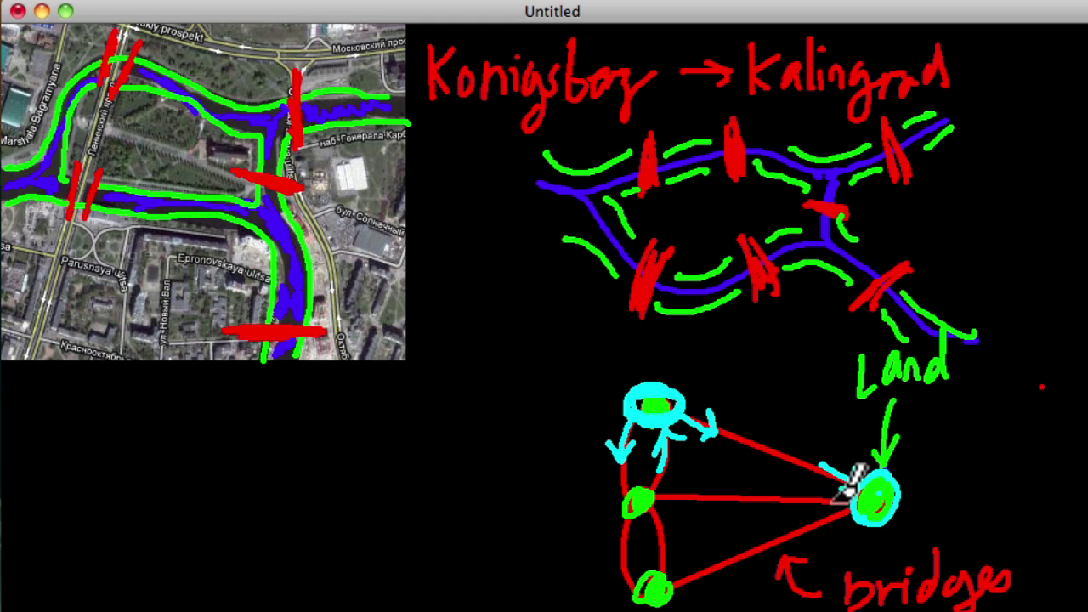
{"action": "mouse_move", "coordinate": [850, 499]}
{"action": "left_mouse_down"}
{"action": "mouse_move", "coordinate": [800, 496]}
{"action": "mouse_move", "coordinate": [819, 505]}
{"action": "left_mouse_up"}
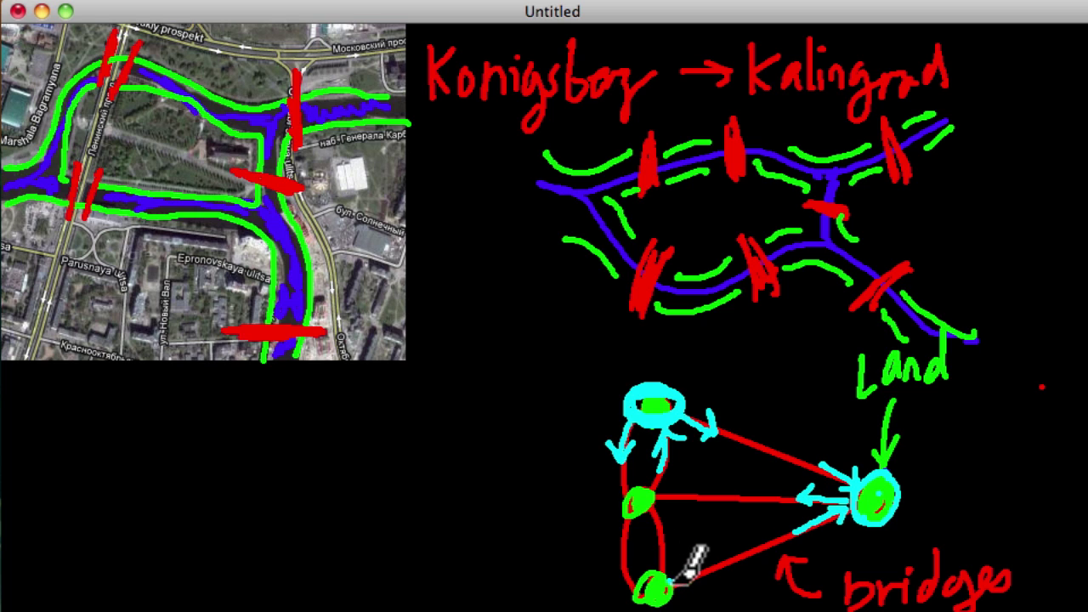
{"action": "mouse_move", "coordinate": [676, 574]}
{"action": "left_mouse_down"}
{"action": "mouse_move", "coordinate": [640, 597]}
{"action": "mouse_move", "coordinate": [660, 553]}
{"action": "left_mouse_up"}
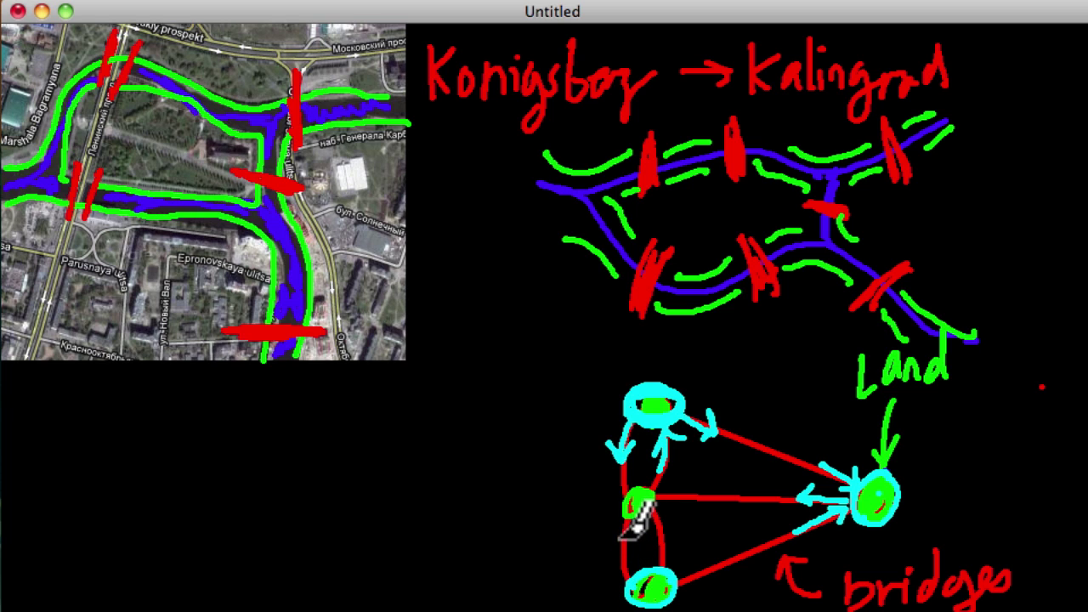
{"action": "mouse_move", "coordinate": [625, 534]}
{"action": "left_mouse_down"}
{"action": "mouse_move", "coordinate": [639, 586]}
{"action": "mouse_move", "coordinate": [648, 534]}
{"action": "mouse_move", "coordinate": [636, 574]}
{"action": "mouse_move", "coordinate": [675, 529]}
{"action": "mouse_move", "coordinate": [668, 515]}
{"action": "mouse_move", "coordinate": [679, 526]}
{"action": "left_mouse_up"}
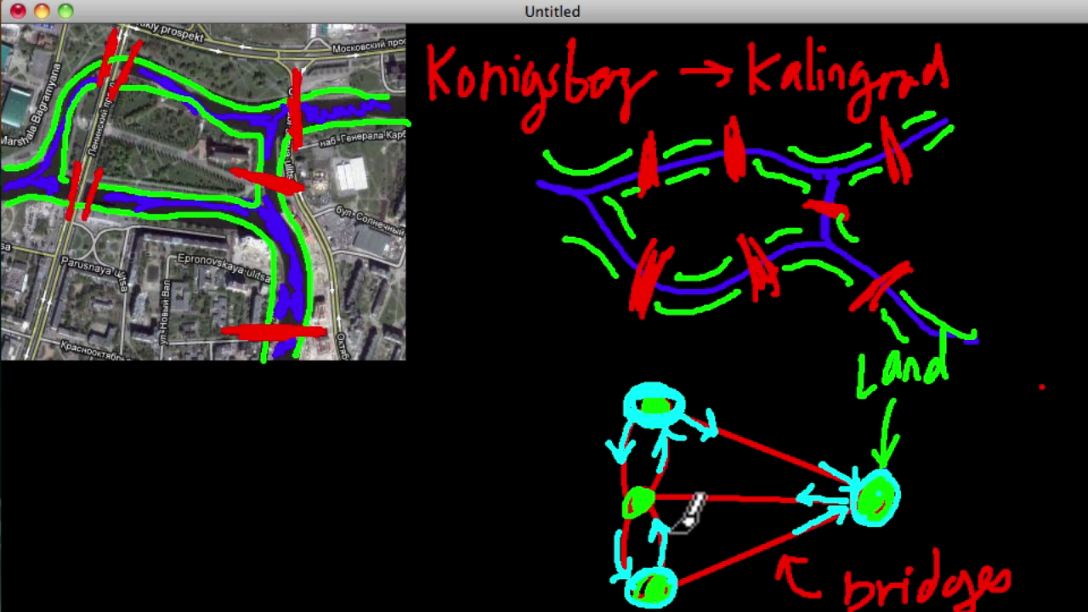
- Draw a short cyan arrow along the lower red edge into the bottom-left node
{"action": "left_click_drag", "start_coordinate": [718, 569], "coordinate": [693, 589]}
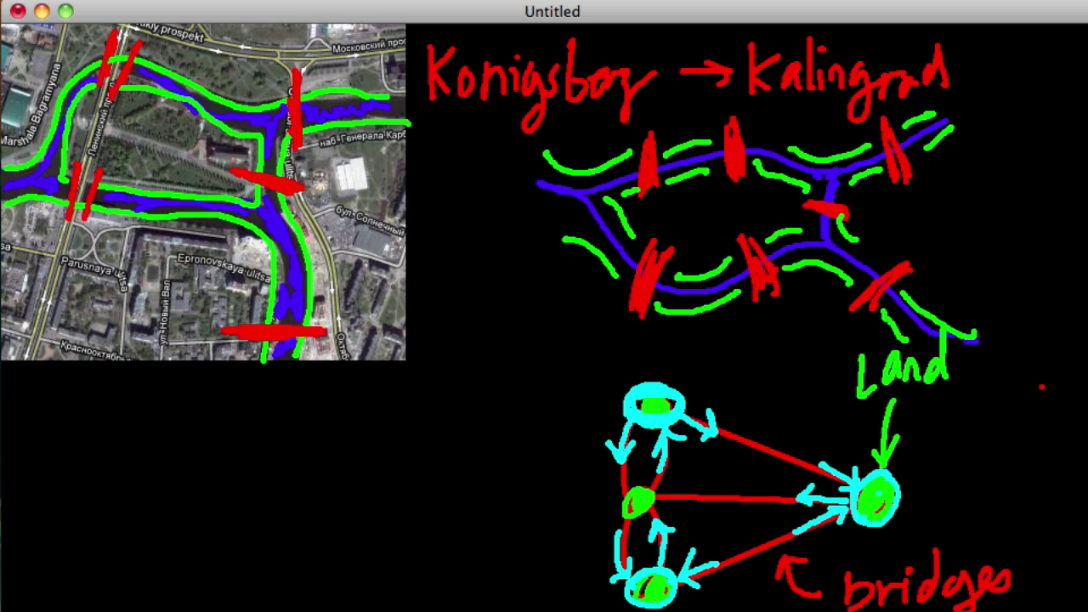
- Dot the lower-left graph copy's nodes, draw its red edges and arcs, then start tracing its left arc in magenta
{"action": "left_click", "coordinate": [248, 429]}
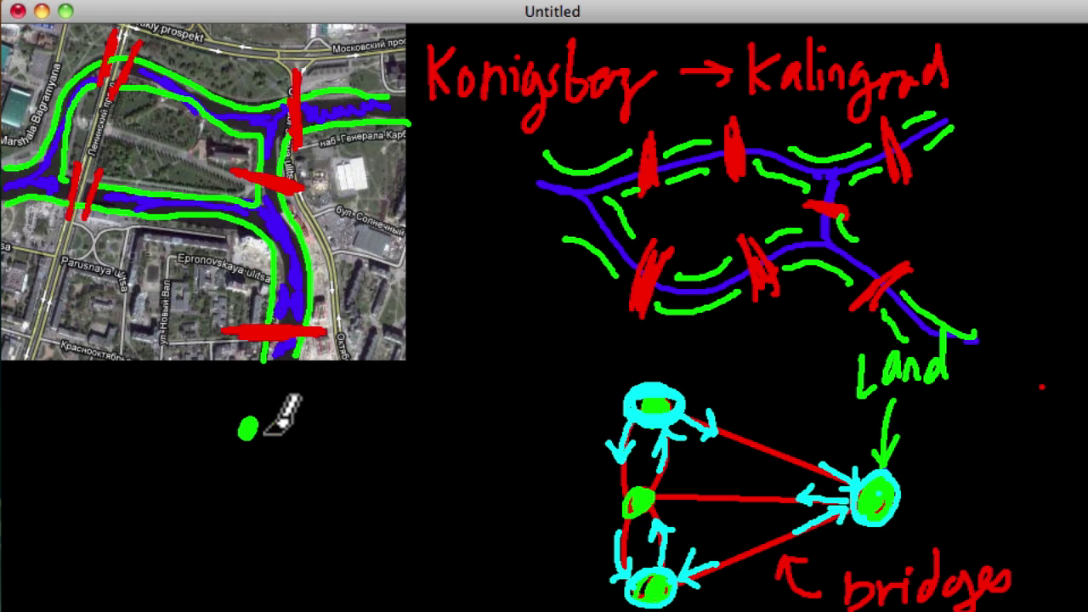
{"action": "left_click", "coordinate": [431, 511]}
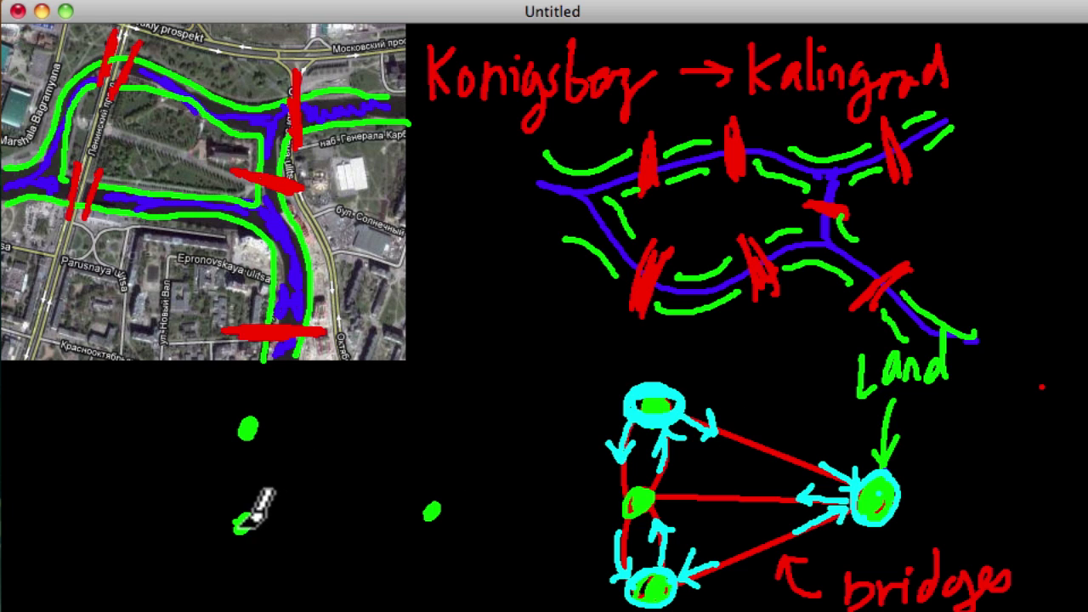
{"action": "left_click", "coordinate": [243, 598]}
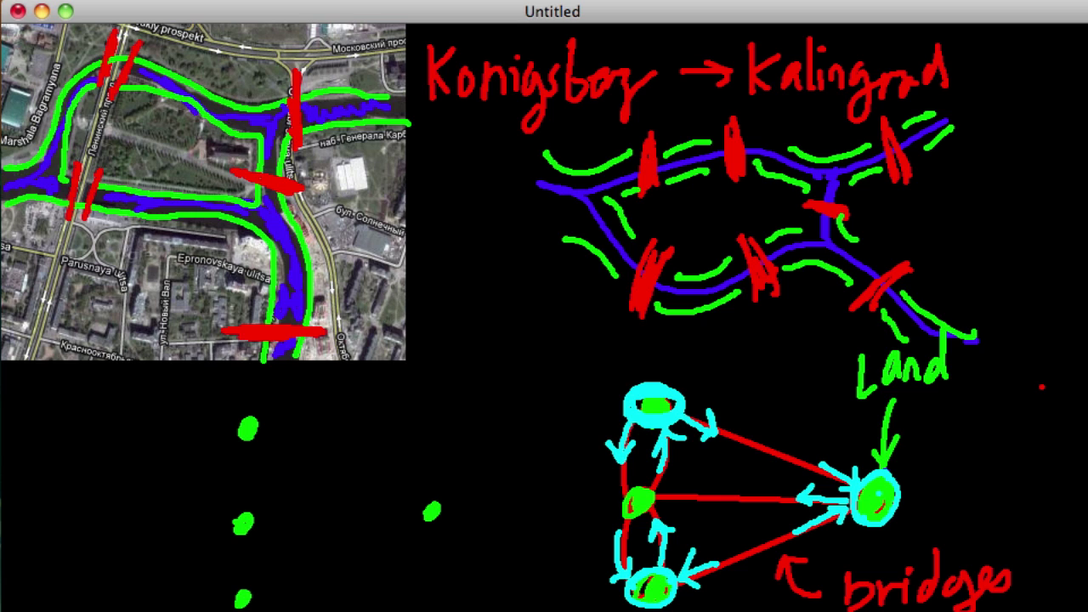
{"action": "mouse_move", "coordinate": [257, 429]}
{"action": "left_mouse_down"}
{"action": "mouse_move", "coordinate": [378, 474]}
{"action": "mouse_move", "coordinate": [429, 508]}
{"action": "mouse_move", "coordinate": [271, 517]}
{"action": "mouse_move", "coordinate": [252, 437]}
{"action": "mouse_move", "coordinate": [247, 586]}
{"action": "mouse_move", "coordinate": [245, 526]}
{"action": "left_mouse_up"}
{"action": "left_click_drag", "start_coordinate": [431, 510], "coordinate": [243, 586]}
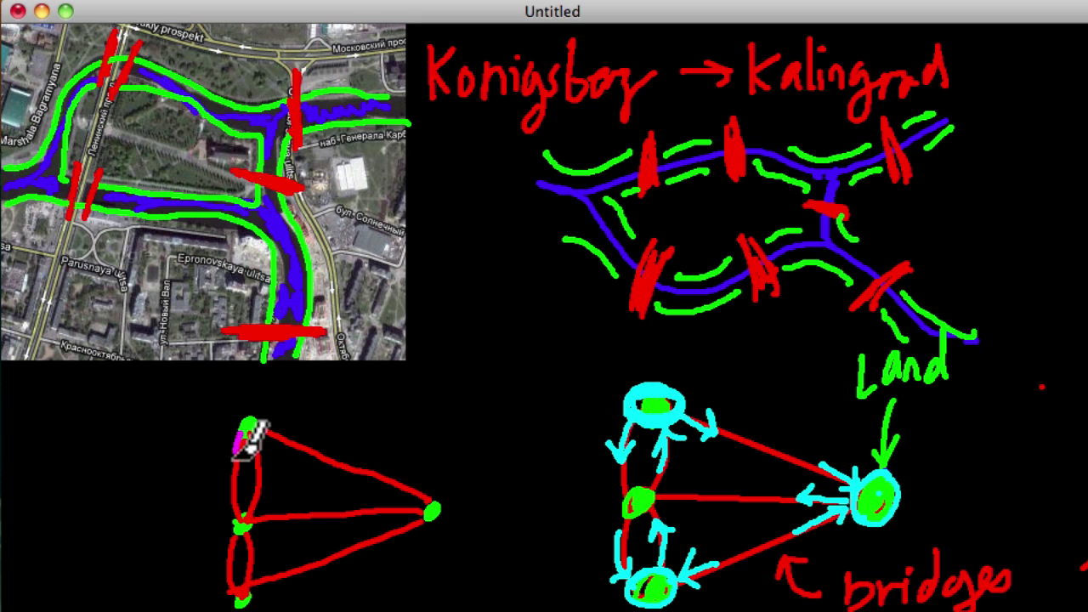
{"action": "mouse_move", "coordinate": [243, 436]}
{"action": "left_mouse_down"}
{"action": "mouse_move", "coordinate": [235, 589]}
{"action": "mouse_move", "coordinate": [253, 563]}
{"action": "mouse_move", "coordinate": [263, 502]}
{"action": "mouse_move", "coordinate": [259, 430]}
{"action": "mouse_move", "coordinate": [291, 443]}
{"action": "left_mouse_up"}
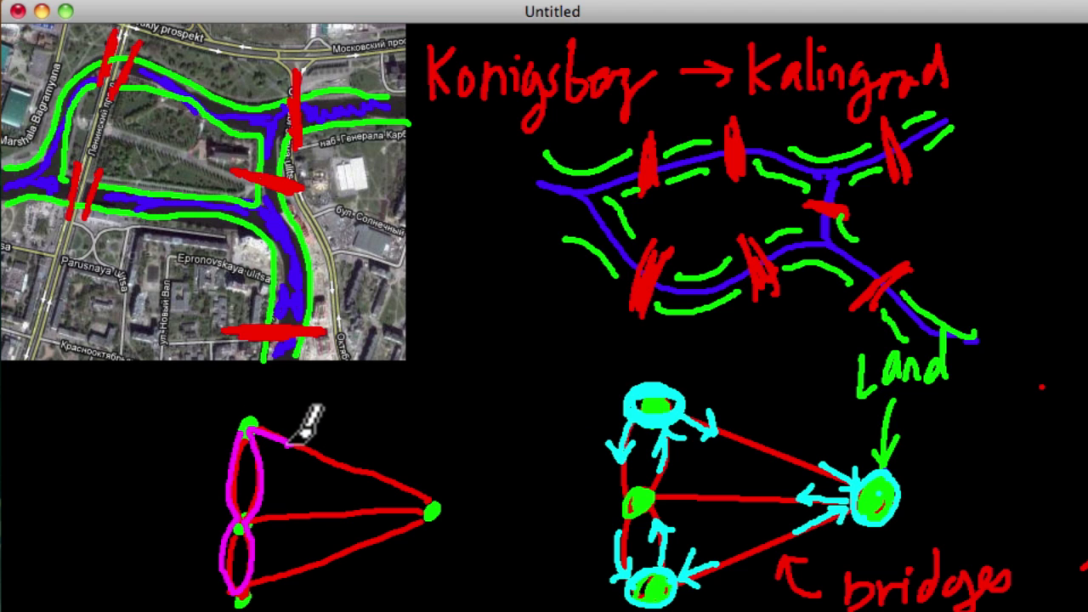
- Trace the top edge magenta with an arrowhead, loop the top and bottom nodes, and dash the middle edge
{"action": "mouse_move", "coordinate": [296, 449]}
{"action": "left_mouse_down"}
{"action": "mouse_move", "coordinate": [387, 474]}
{"action": "mouse_move", "coordinate": [423, 498]}
{"action": "left_mouse_up"}
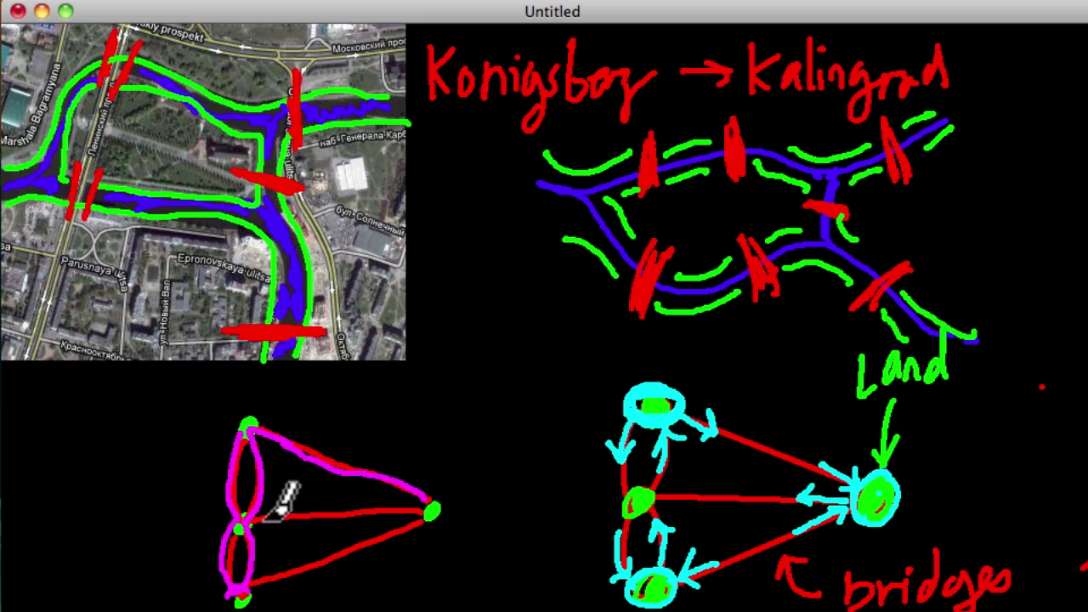
{"action": "left_click_drag", "start_coordinate": [430, 478], "coordinate": [430, 502]}
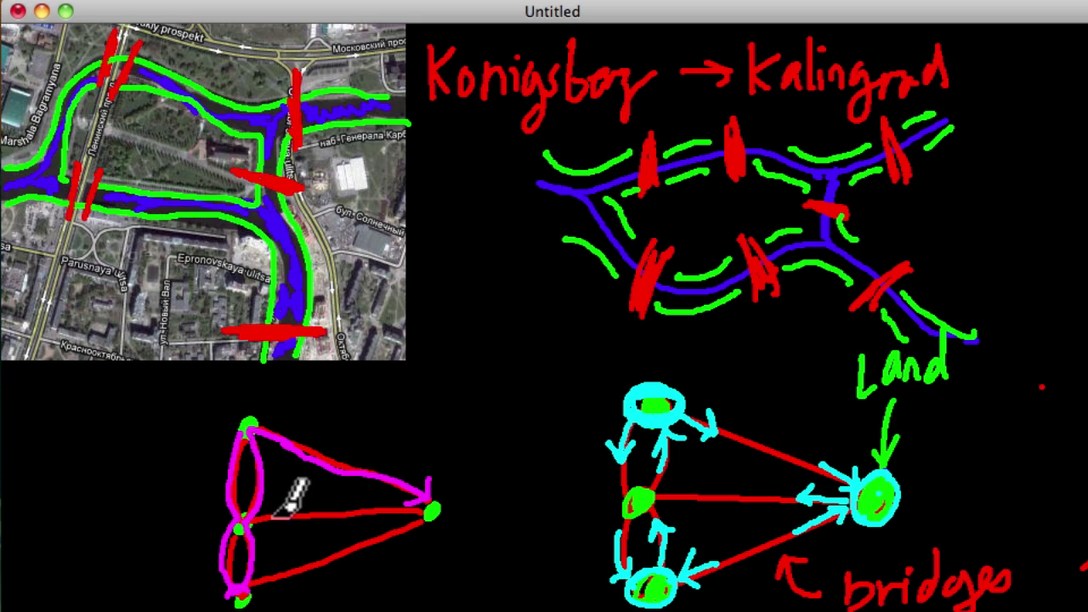
{"action": "left_click_drag", "start_coordinate": [250, 406], "coordinate": [284, 394]}
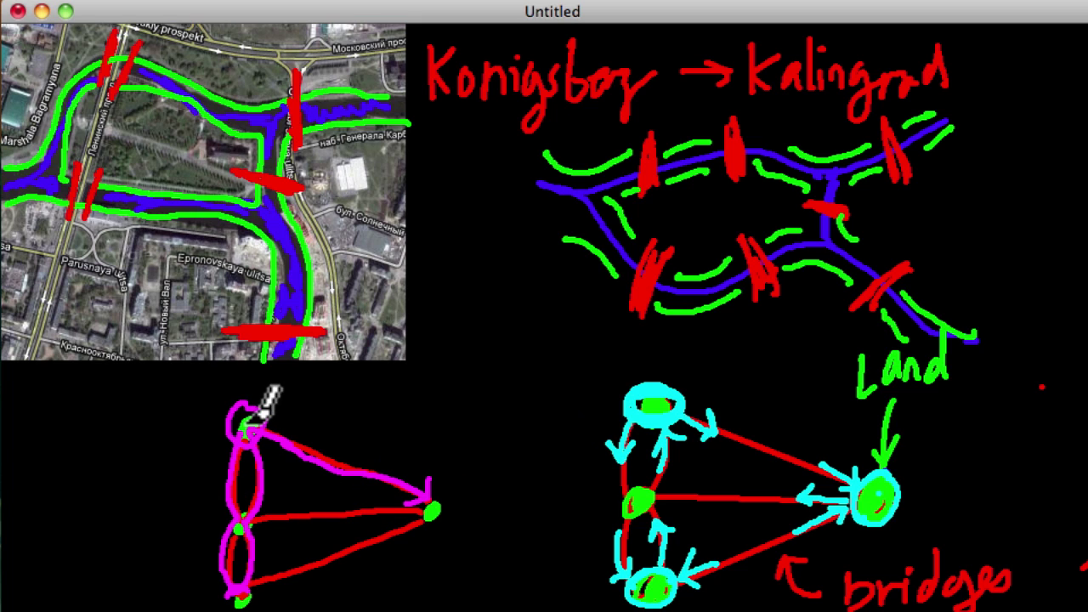
{"action": "mouse_move", "coordinate": [243, 584]}
{"action": "left_mouse_down"}
{"action": "mouse_move", "coordinate": [279, 575]}
{"action": "mouse_move", "coordinate": [242, 572]}
{"action": "mouse_move", "coordinate": [280, 573]}
{"action": "left_mouse_up"}
{"action": "left_click_drag", "start_coordinate": [617, 553], "coordinate": [572, 550]}
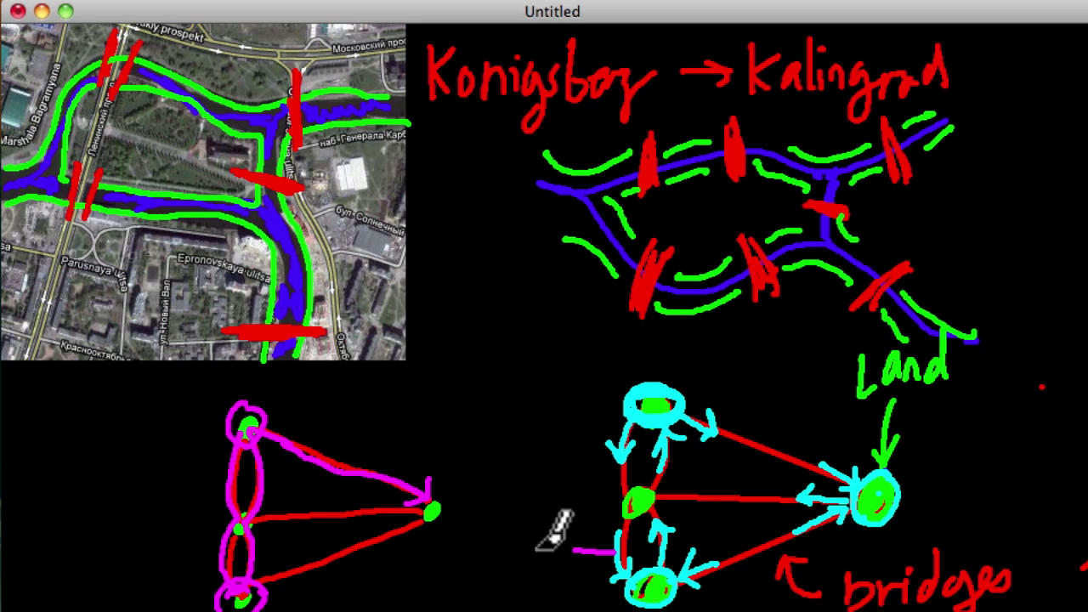
{"action": "left_click_drag", "start_coordinate": [473, 510], "coordinate": [150, 521]}
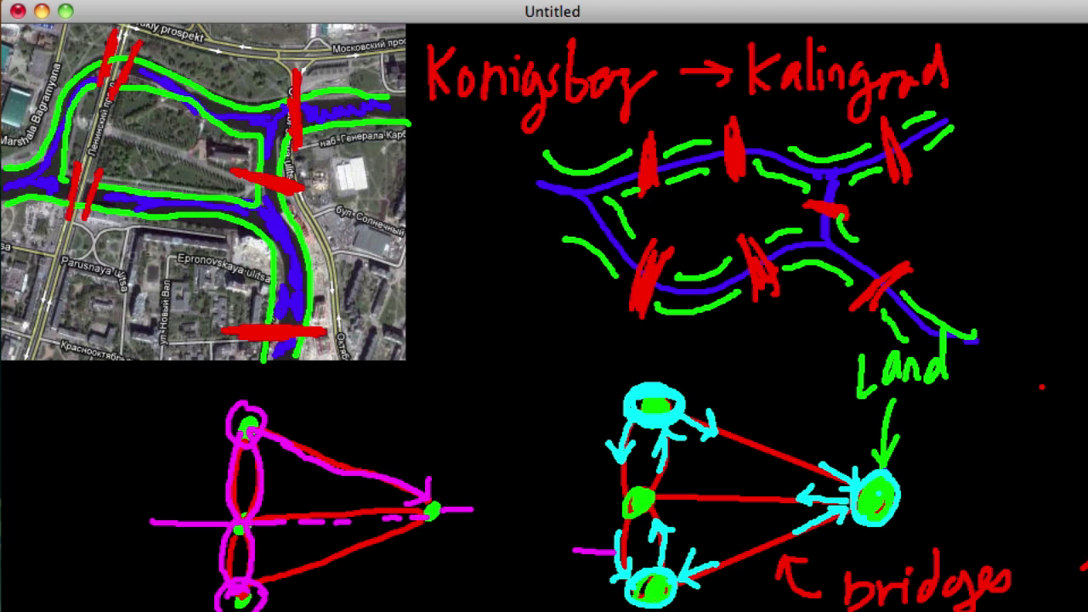
- Place four green node dots for the small triangle graph between the two larger graphs
{"action": "left_click", "coordinate": [581, 384]}
{"action": "left_click", "coordinate": [506, 317]}
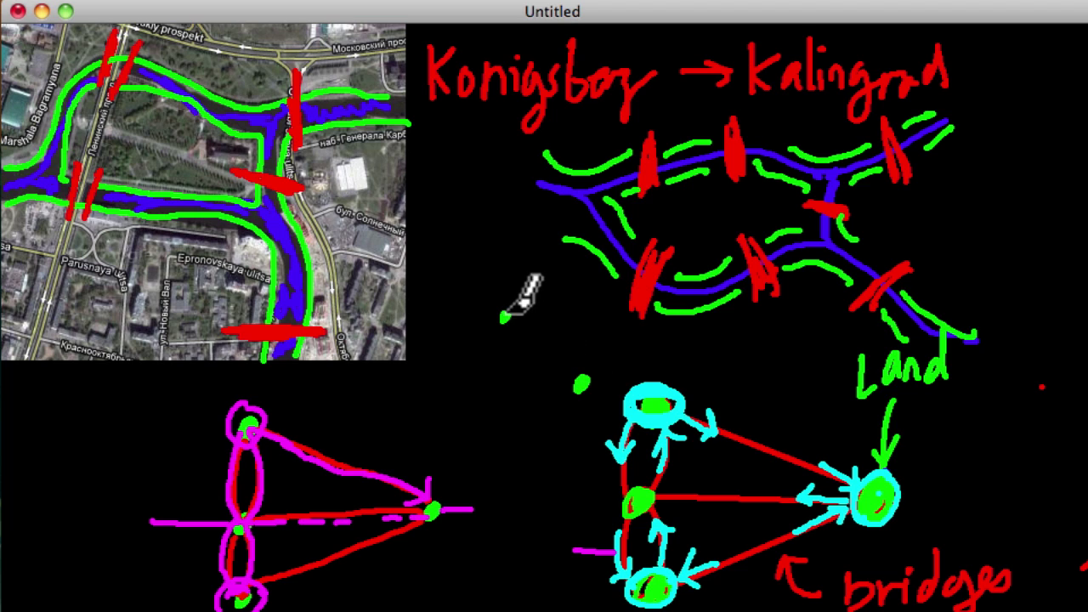
{"action": "left_click", "coordinate": [488, 388]}
{"action": "left_click", "coordinate": [483, 443]}
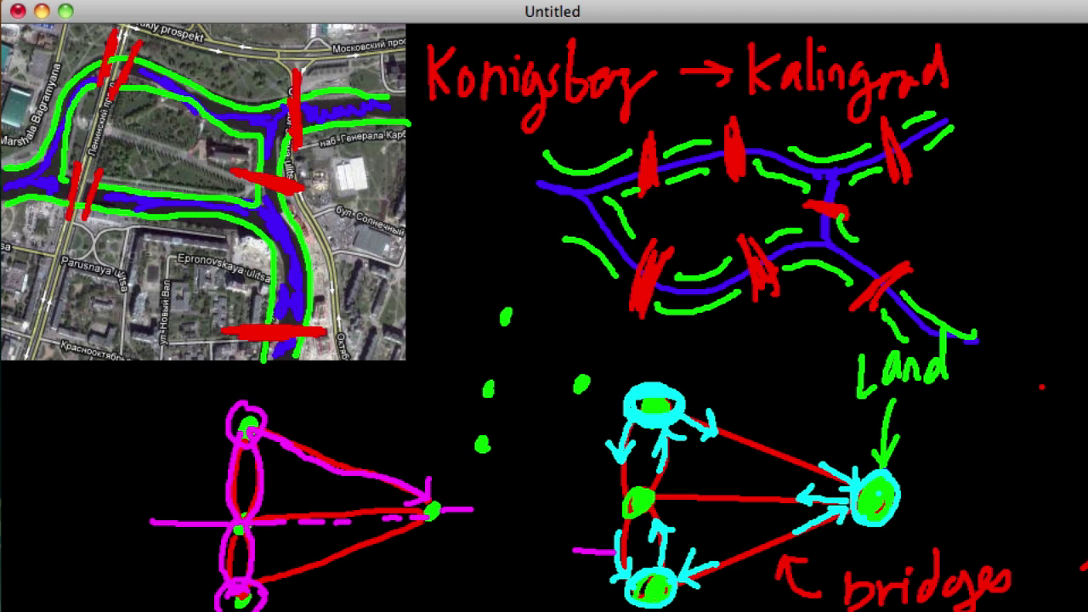
- Join the triangle's vertices with red edges, including the right-to-left edge
{"action": "left_click_drag", "start_coordinate": [581, 384], "coordinate": [503, 438]}
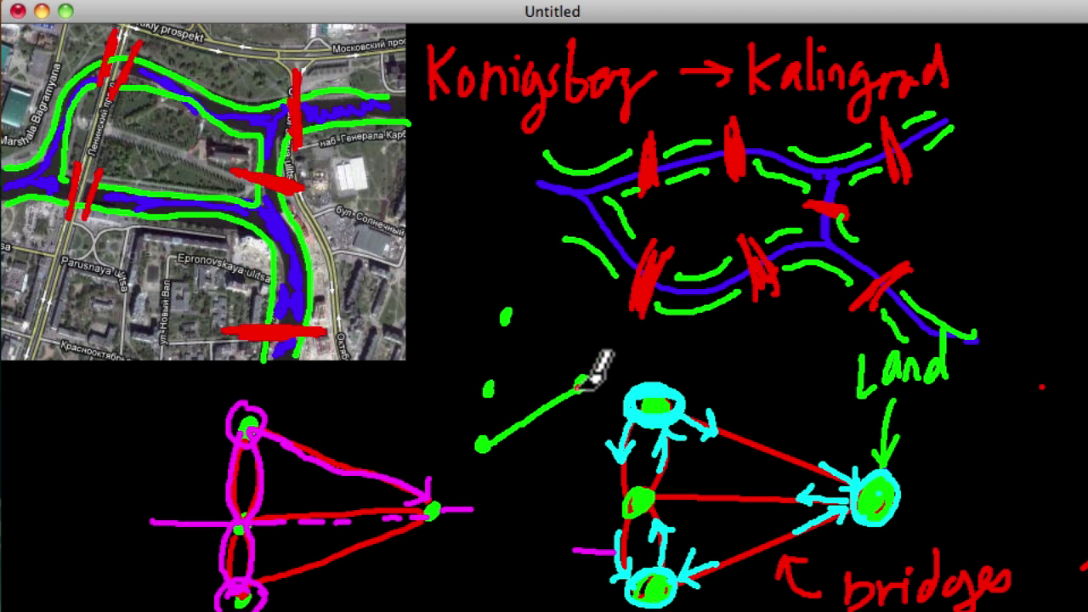
{"action": "mouse_move", "coordinate": [582, 384]}
{"action": "left_mouse_down"}
{"action": "mouse_move", "coordinate": [482, 443]}
{"action": "mouse_move", "coordinate": [499, 331]}
{"action": "mouse_move", "coordinate": [566, 354]}
{"action": "mouse_move", "coordinate": [585, 380]}
{"action": "left_mouse_up"}
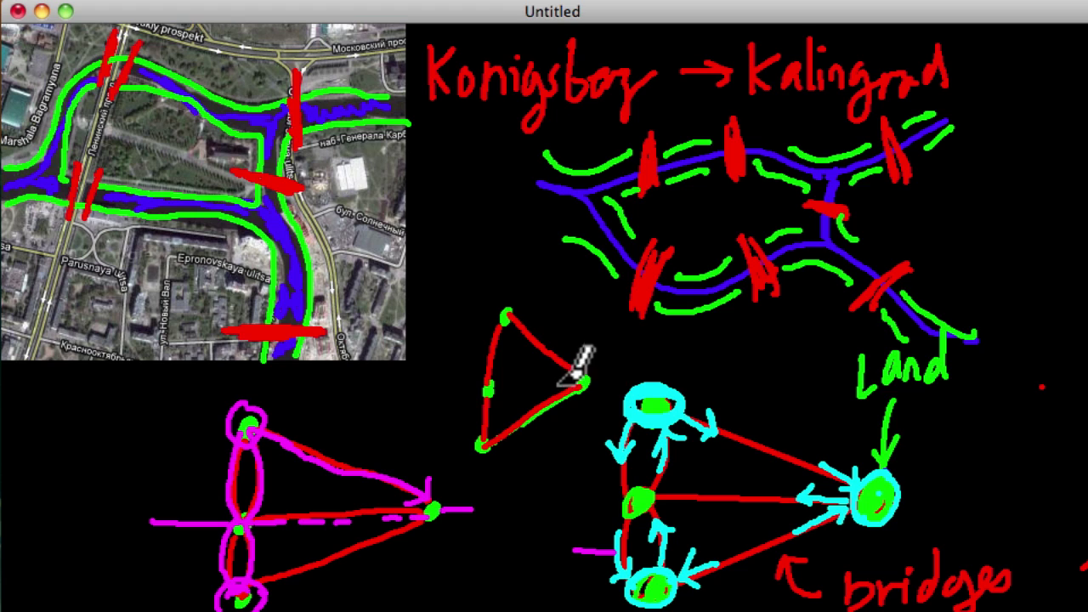
{"action": "left_click_drag", "start_coordinate": [582, 379], "coordinate": [489, 391]}
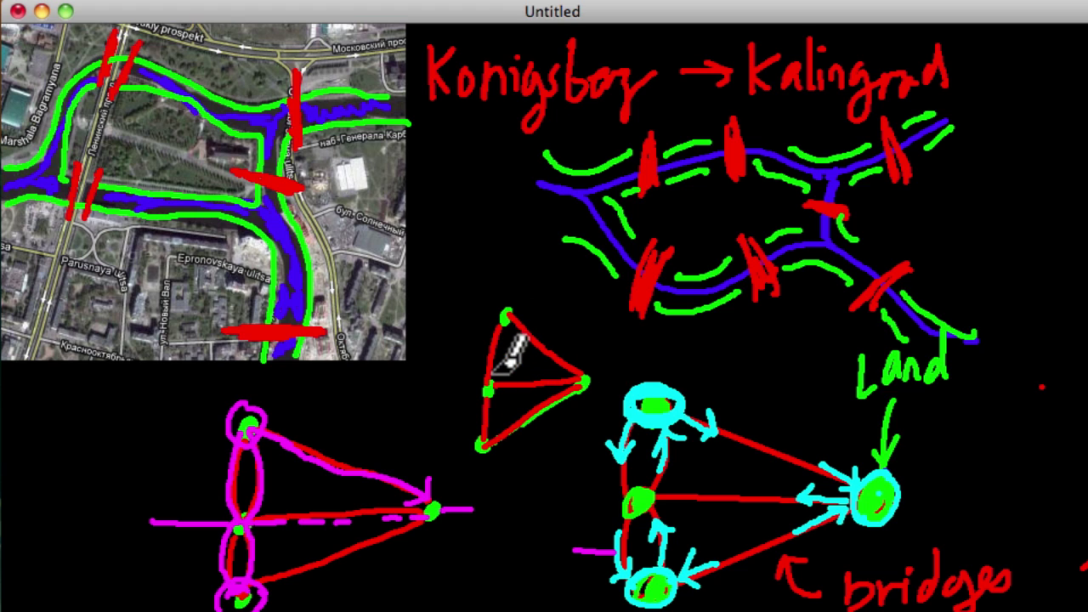